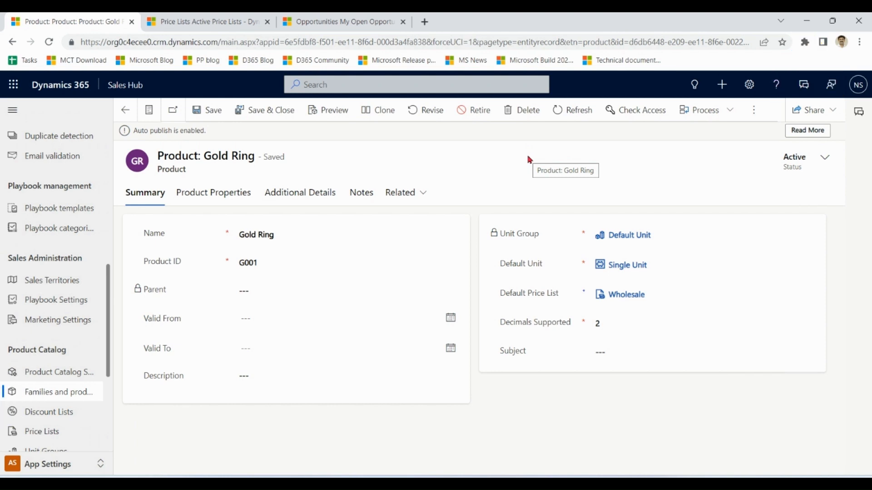
Open the additional details of the Gold Ring product to examine its price list items.
click(166, 154)
drag(166, 155, 252, 155)
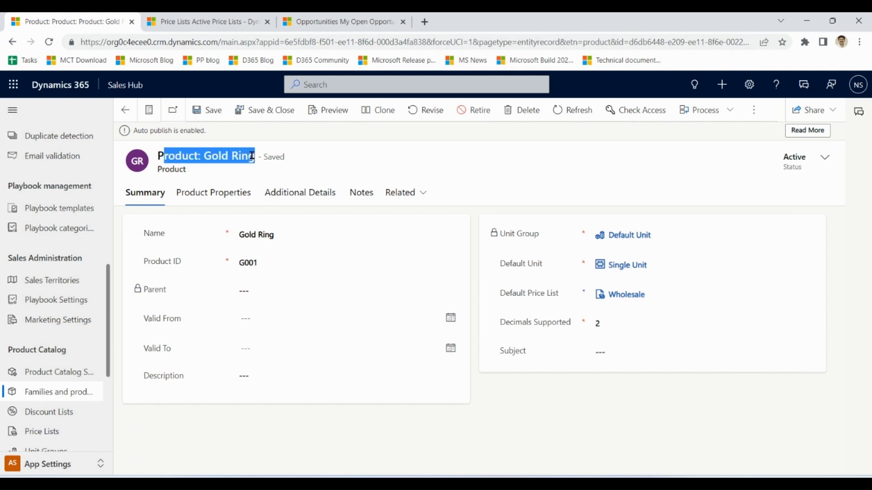
click(367, 165)
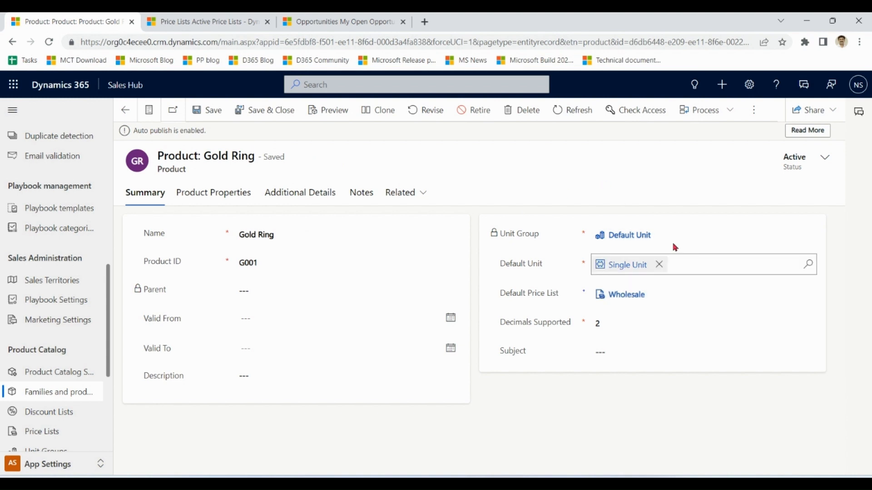
click(309, 199)
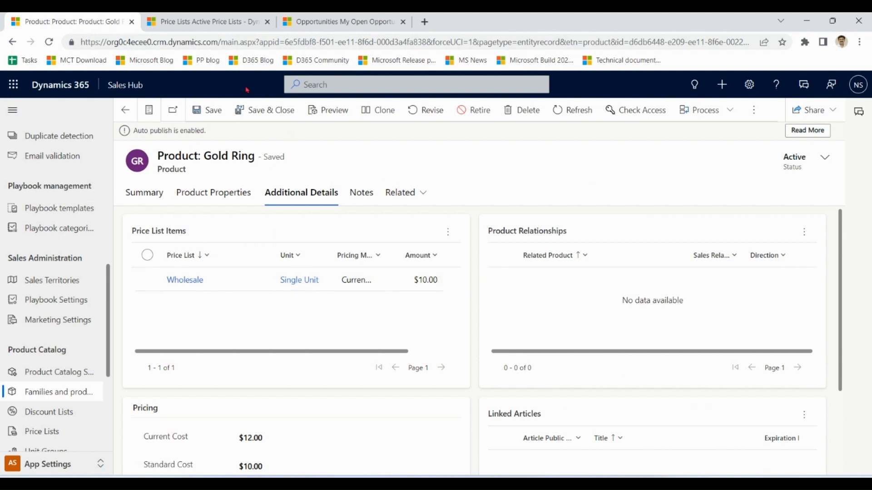
Open the Gold Ring item in the Wholesale price list and examine the pricing method and amount in its pricing information.
click(212, 20)
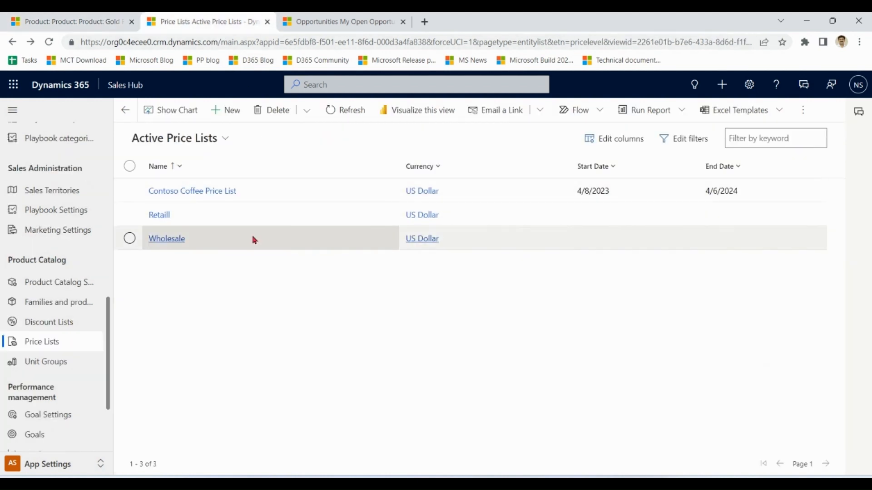
double_click(236, 241)
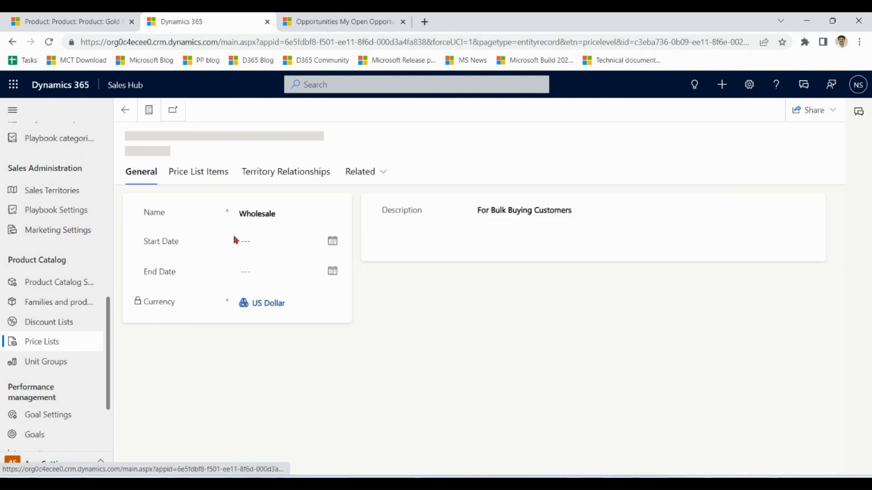
click(206, 176)
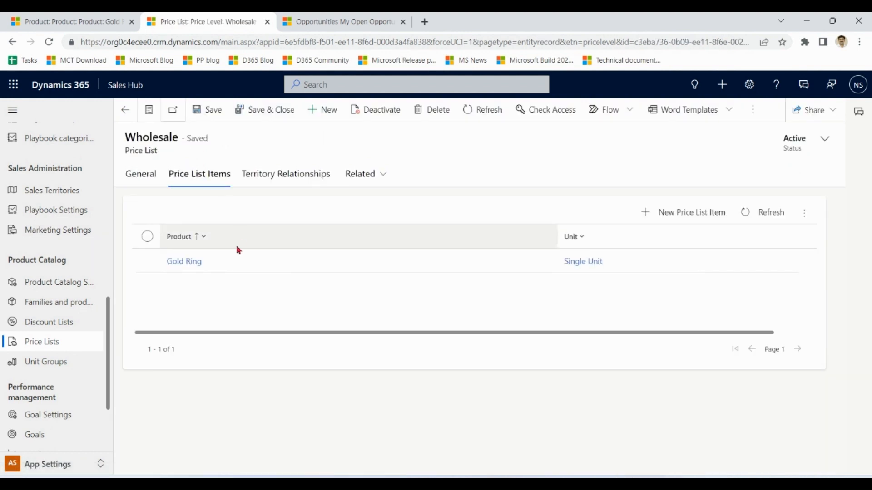
double_click(236, 269)
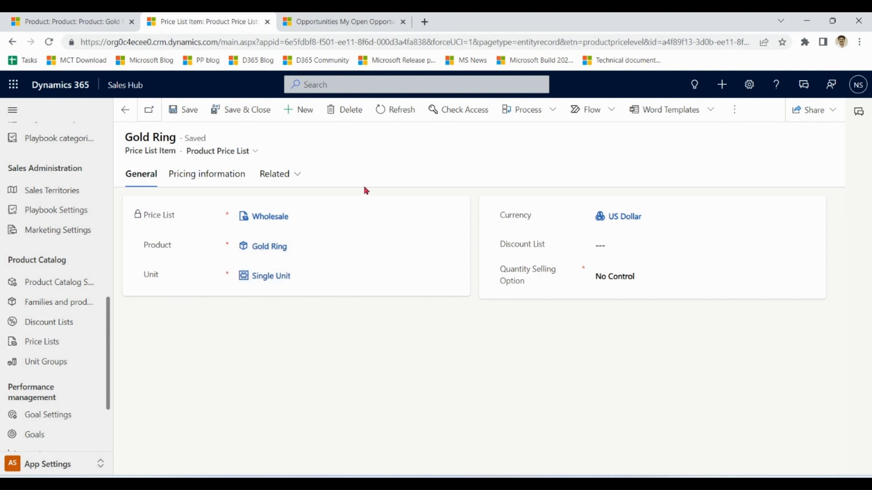
click(233, 176)
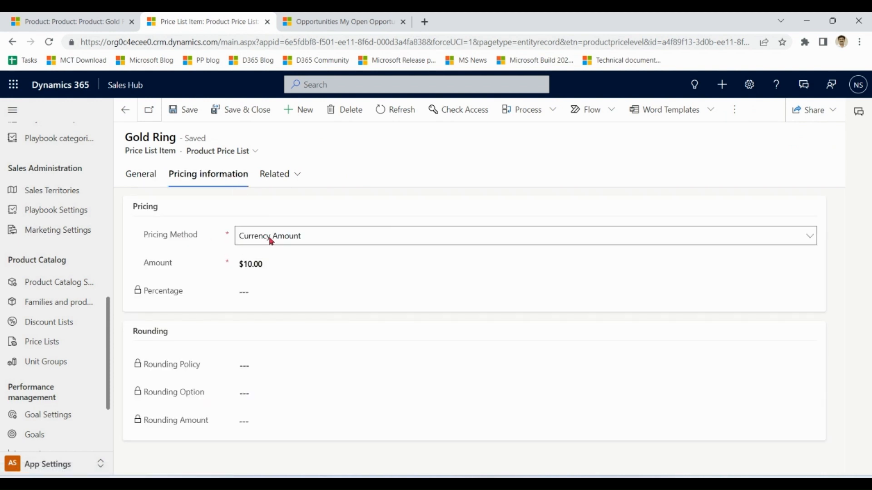
click(270, 264)
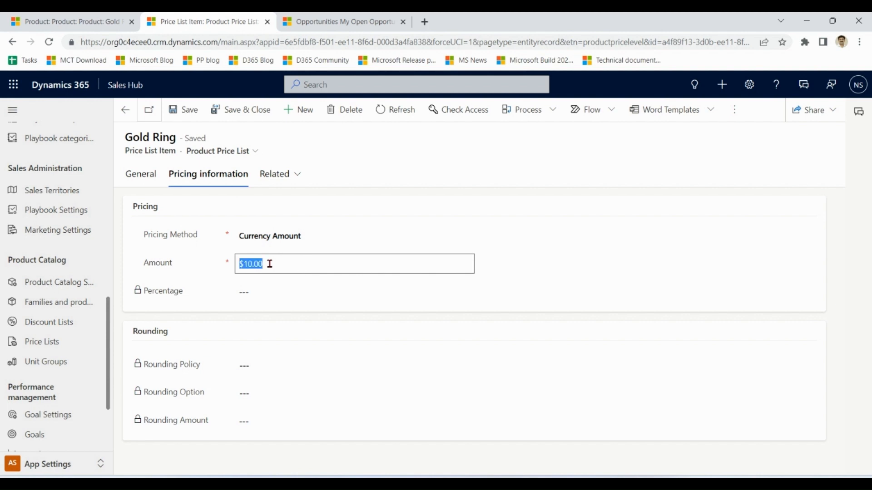
Add one single unit of Gold Ring to the products of the opportunity "A Test Opp" and save it to the opportunity.
click(341, 24)
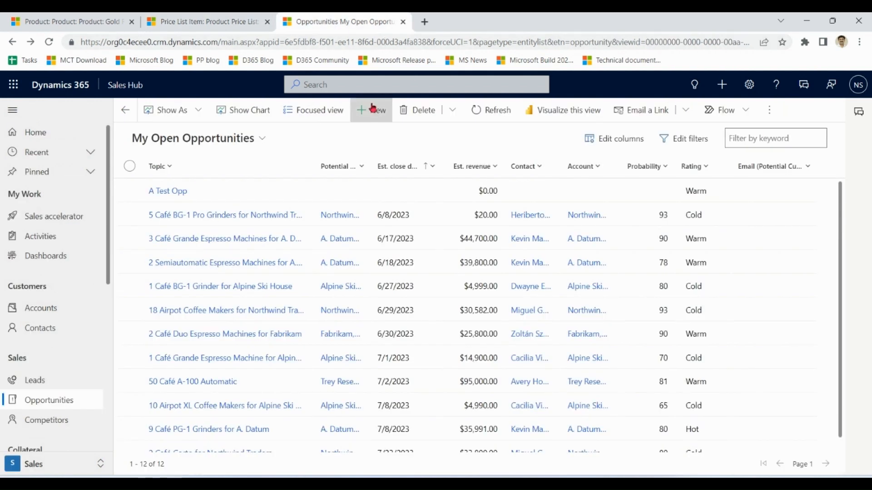
click(173, 191)
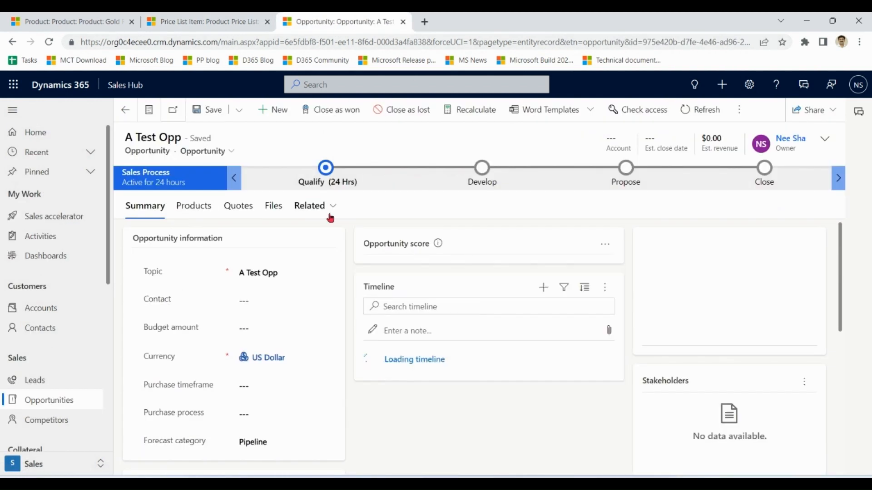
click(201, 209)
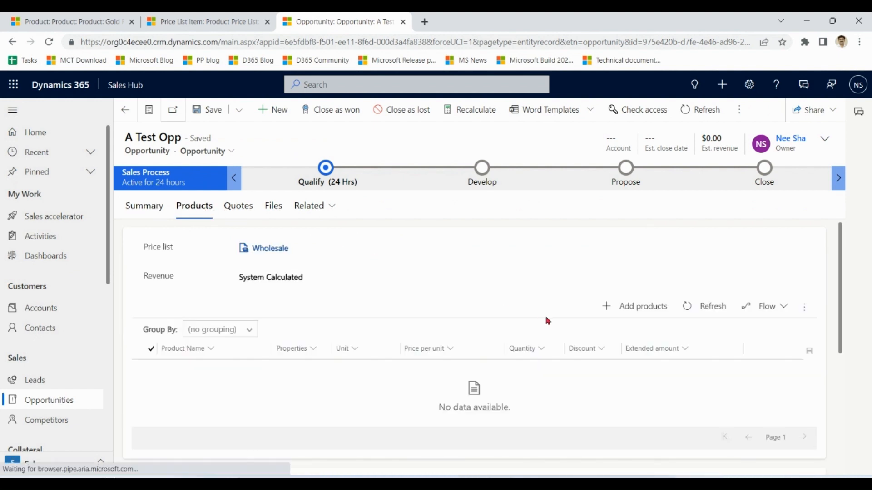
click(631, 311)
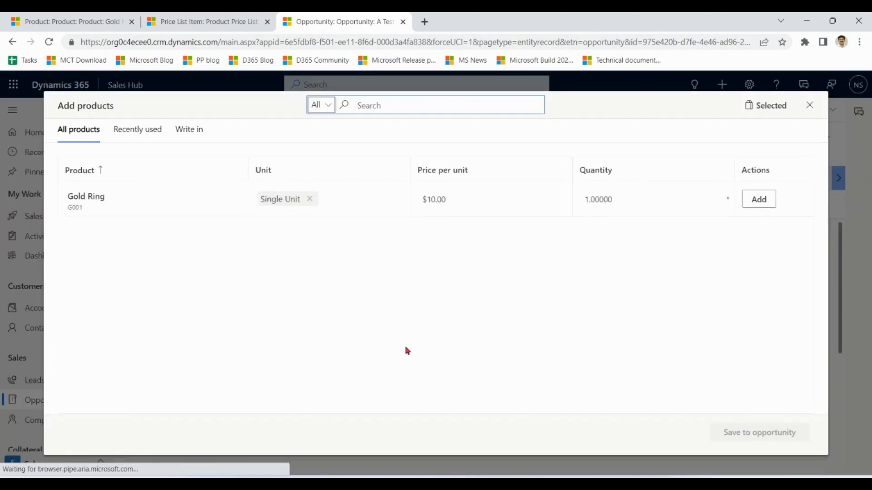
click(754, 201)
click(749, 441)
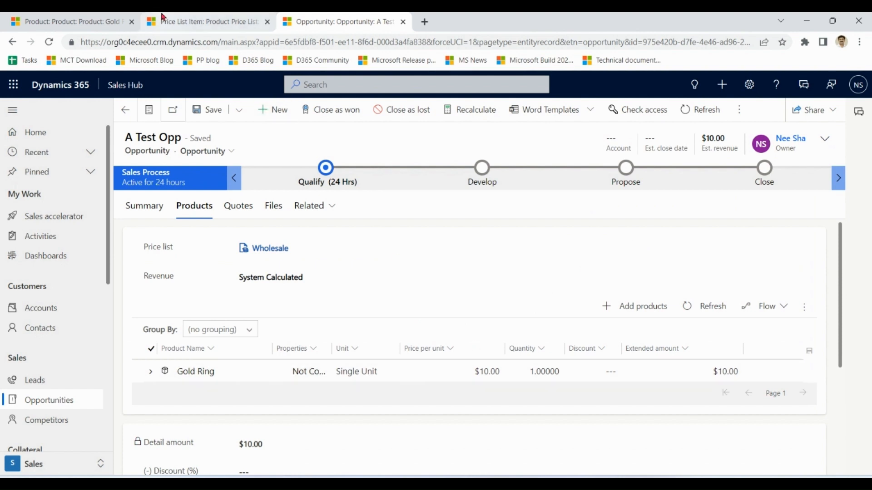
Return to the Gold Ring product record and examine its current cost, standard cost and list price.
click(80, 20)
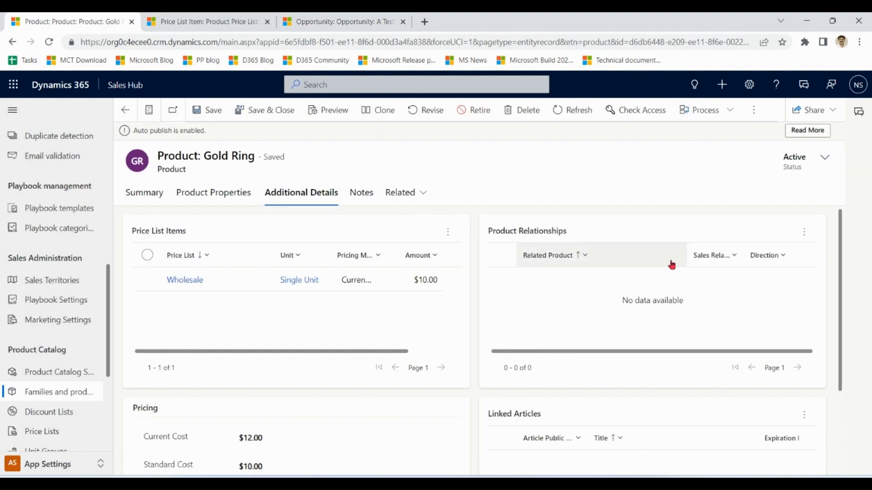
drag(842, 232, 842, 315)
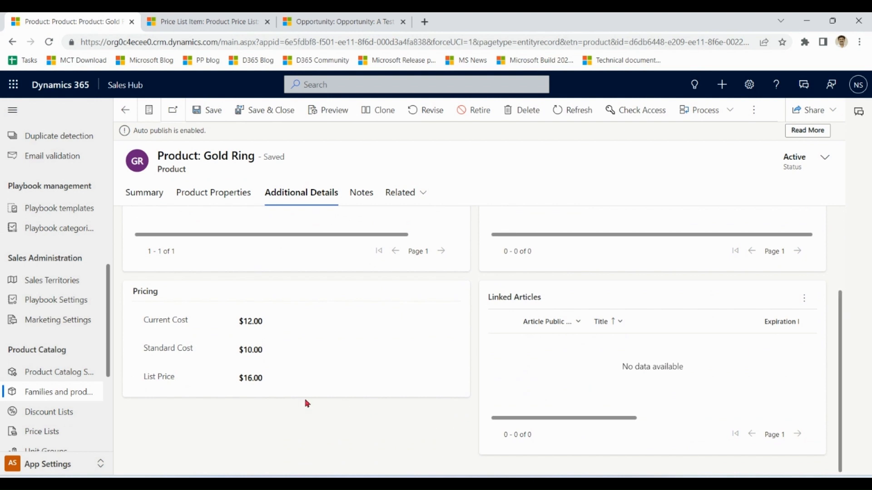
click(272, 352)
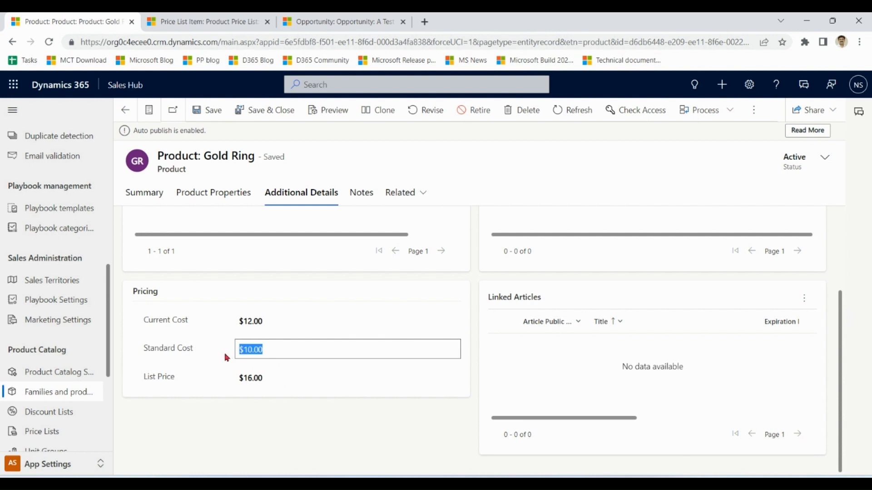
click(282, 317)
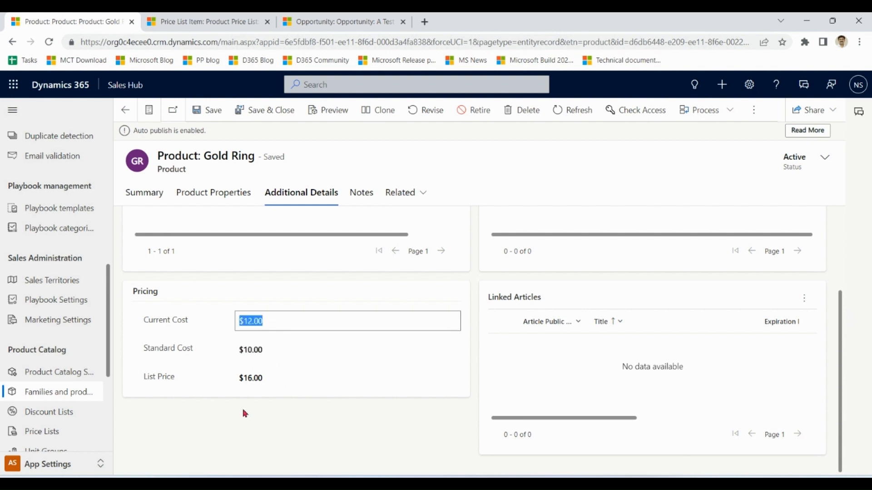
click(296, 423)
click(279, 378)
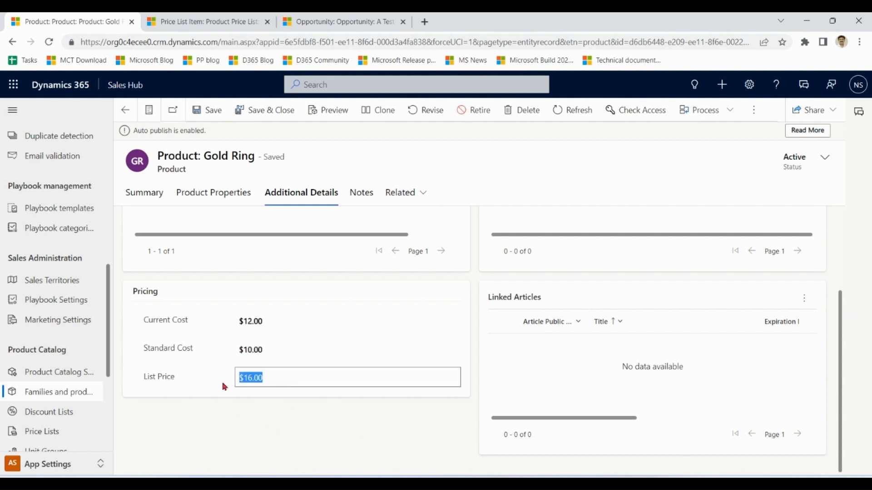
click(330, 421)
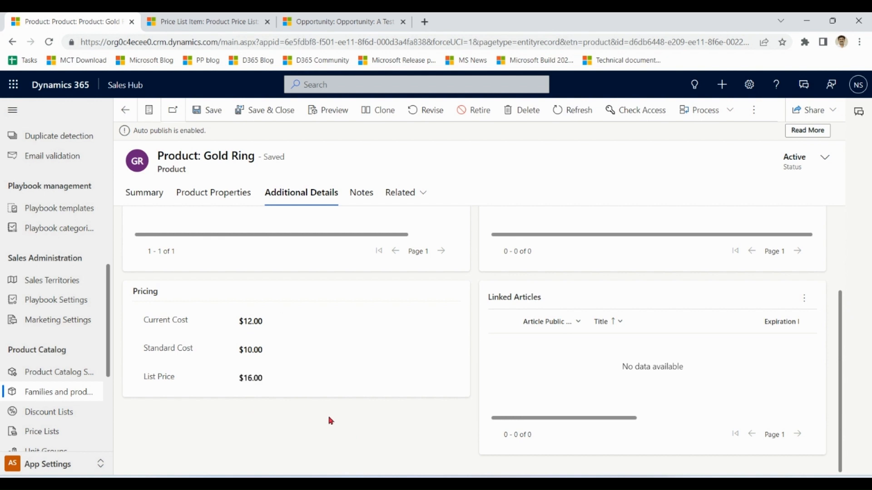
Set the Gold Ring price list item to Percent of List at 110.00 percent with rounding policy None, and save it.
click(225, 20)
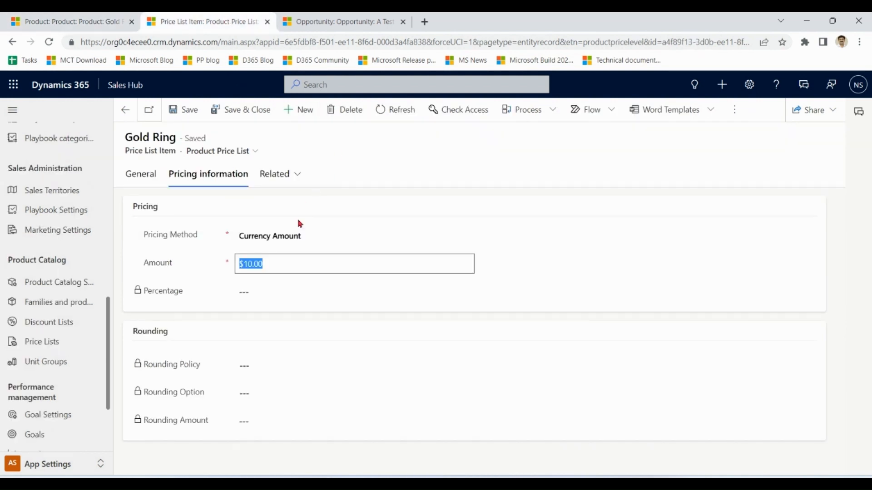
click(300, 236)
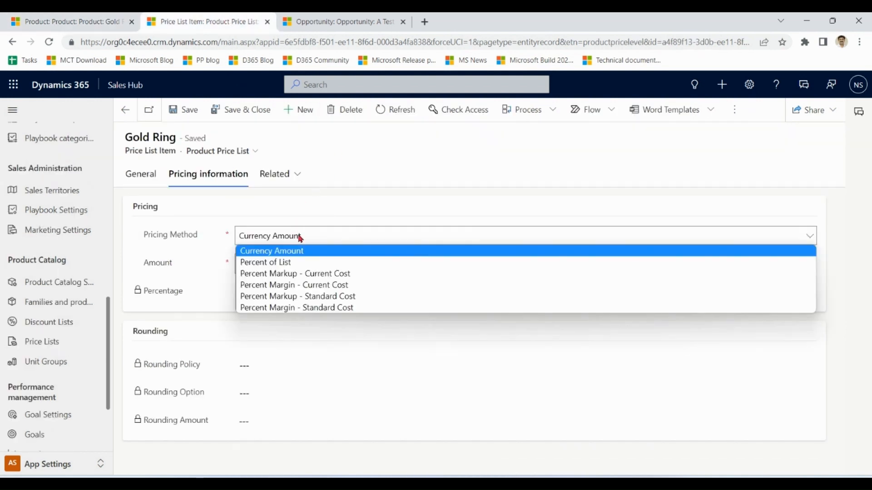
click(300, 263)
click(270, 296)
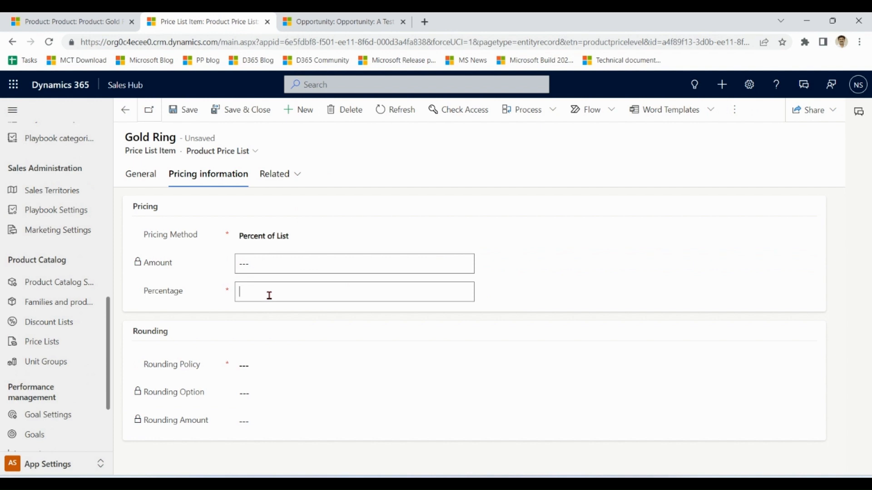
click(291, 268)
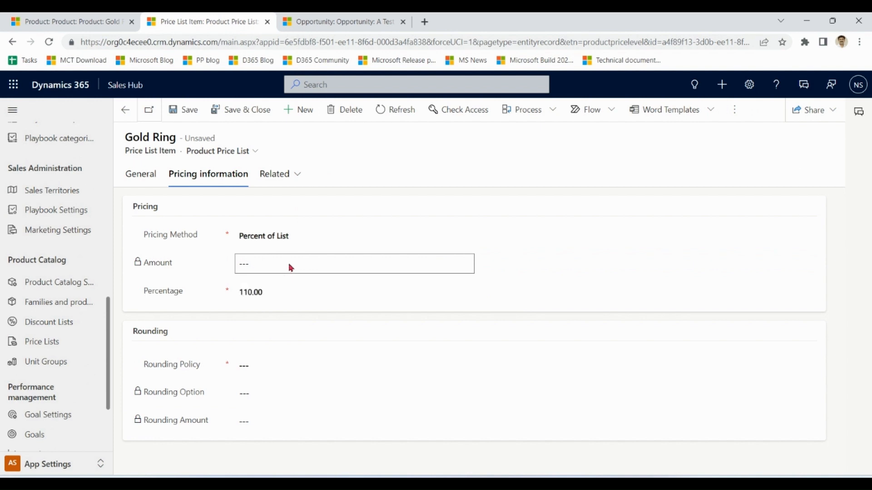
click(262, 366)
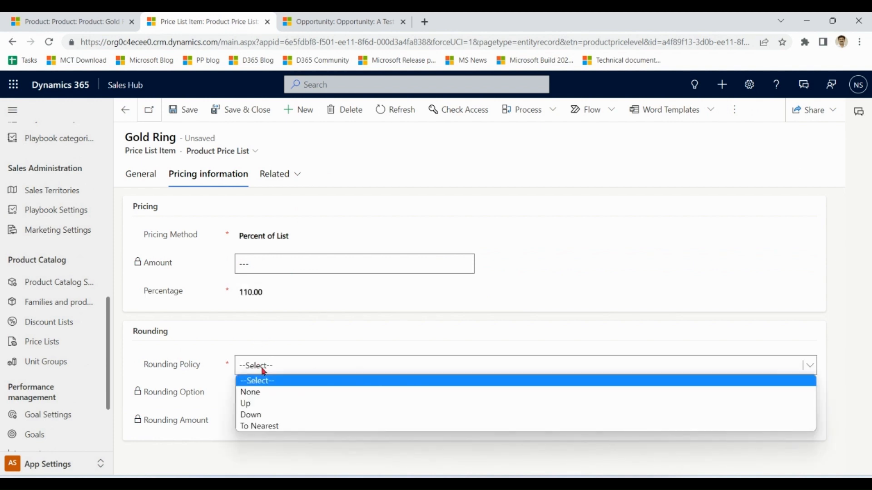
click(266, 398)
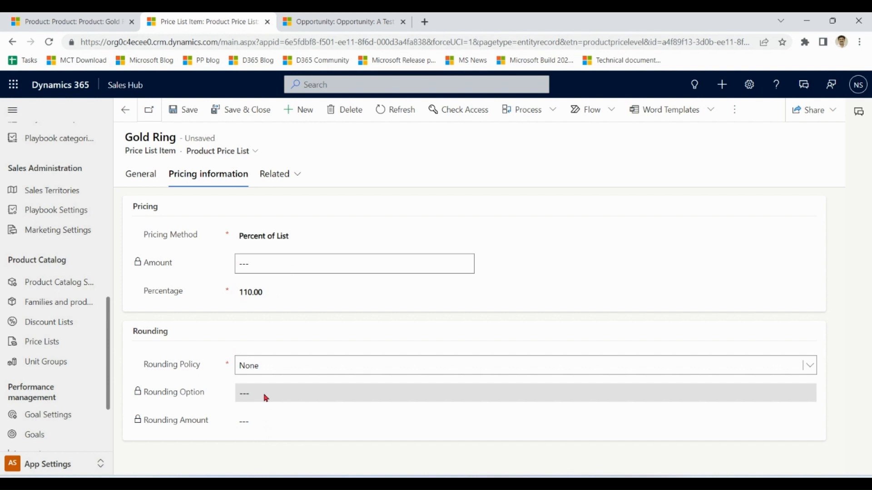
click(185, 111)
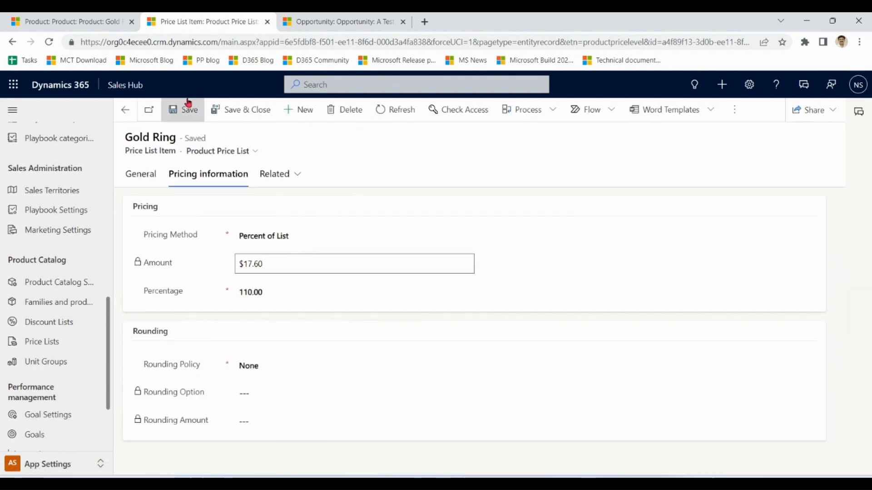
Compare the Gold Ring product's list price with the calculated amount on its Wholesale price list item.
click(87, 20)
drag(278, 369, 234, 379)
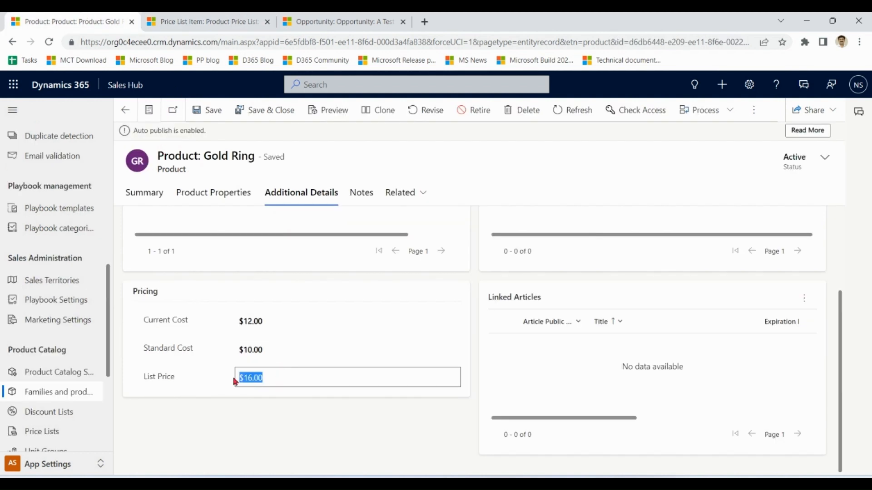
click(200, 20)
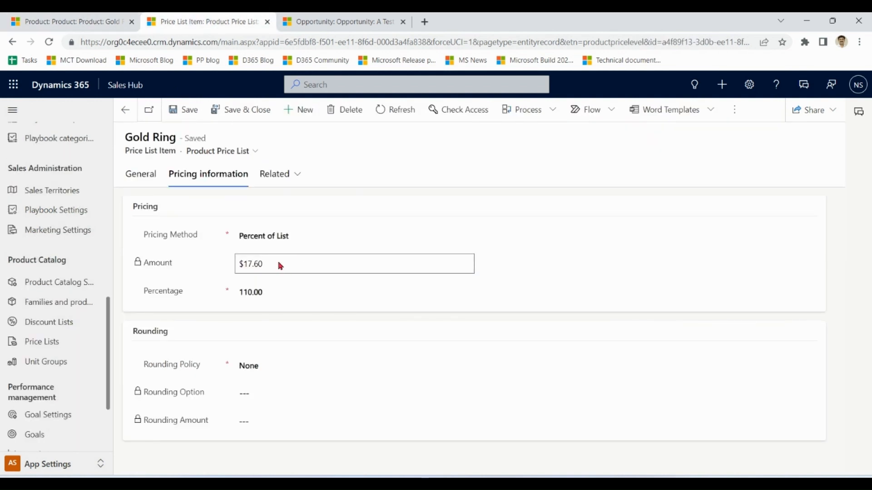
drag(279, 263, 231, 271)
click(297, 260)
Recalculate the opportunity "A Test Opp" to apply the updated Gold Ring price.
click(333, 25)
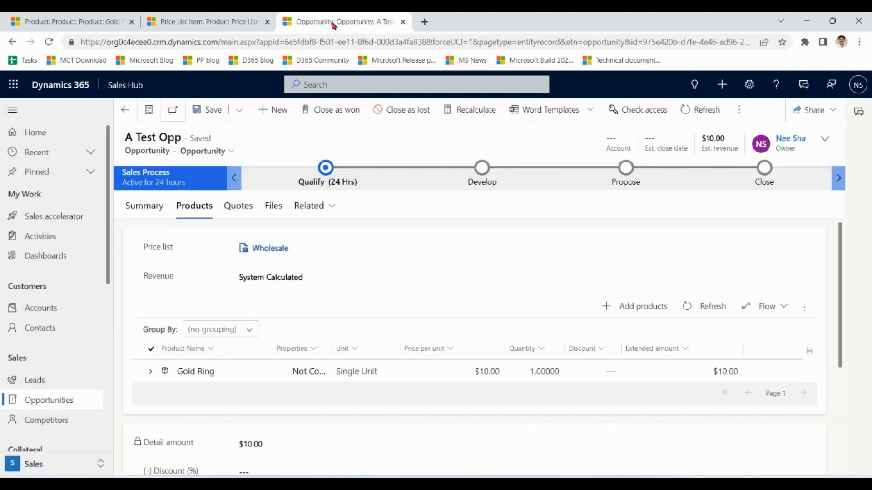
click(469, 111)
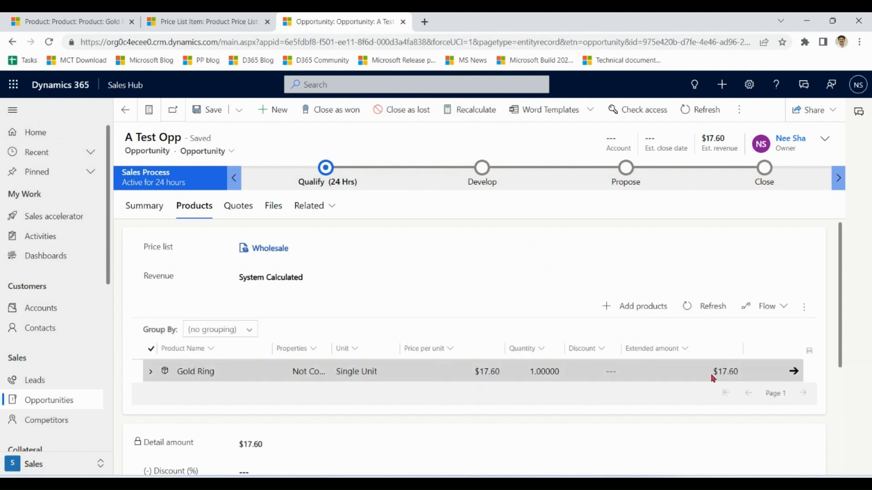
Set the Gold Ring price list item's rounding policy to Up with option Ends in and rounding amount $0.00, and save it.
click(191, 22)
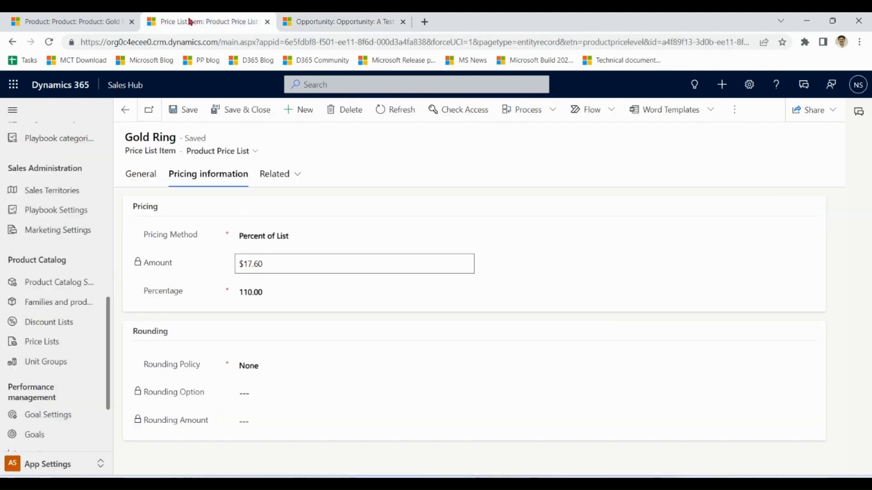
click(264, 369)
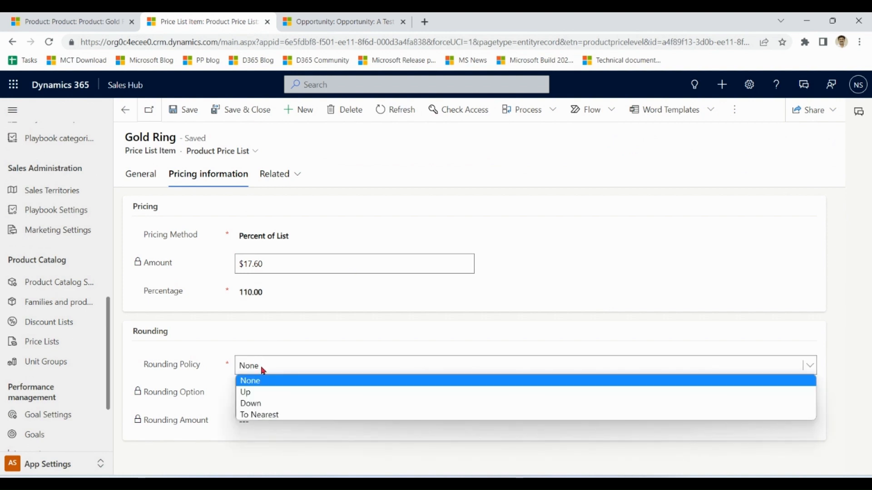
click(262, 391)
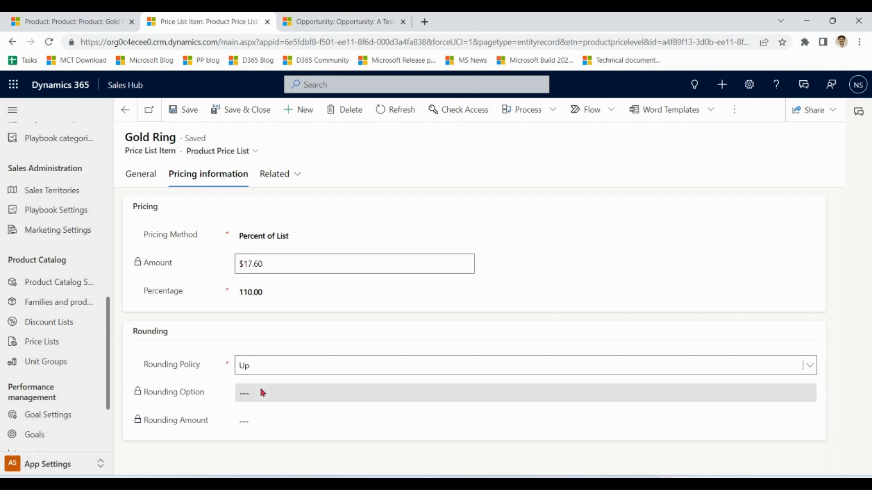
click(191, 113)
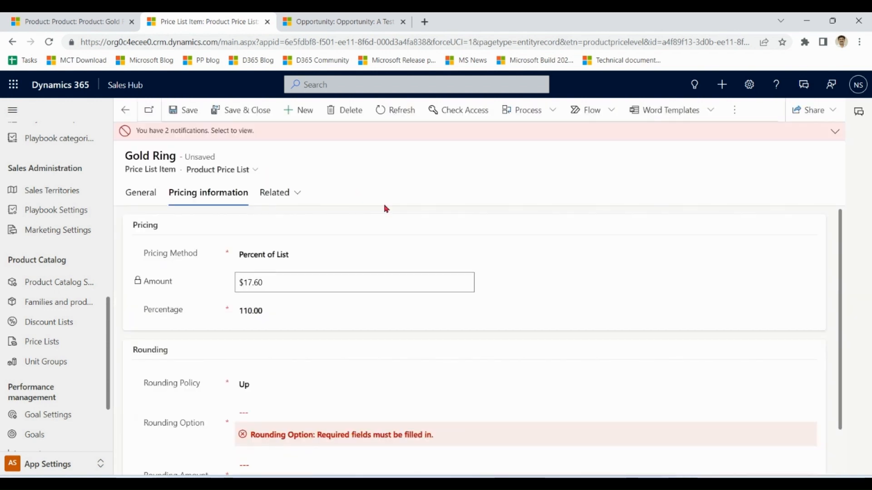
drag(840, 261, 850, 330)
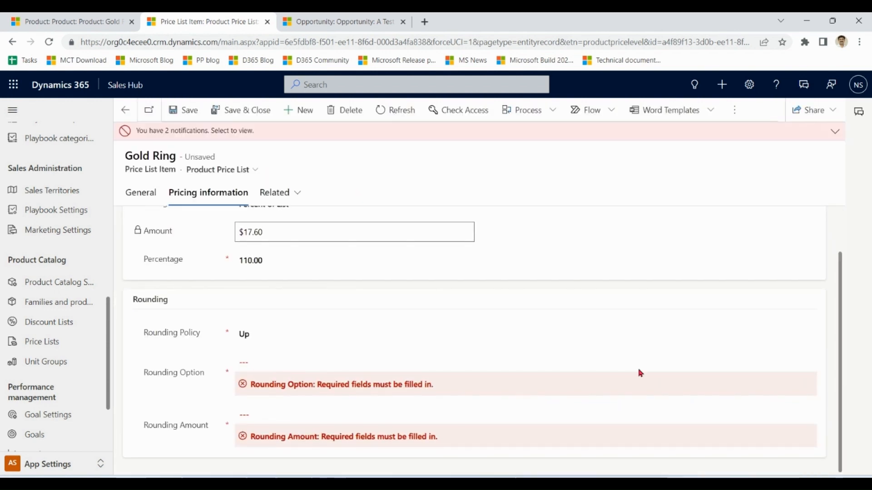
click(325, 367)
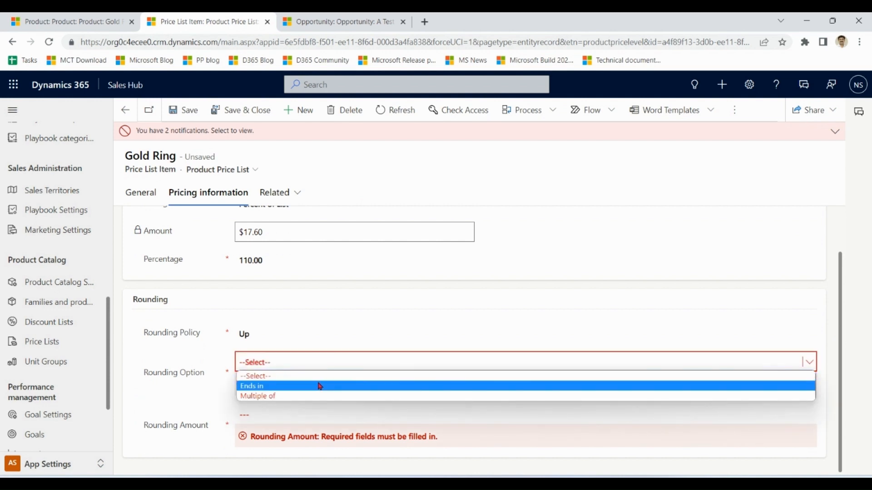
click(322, 386)
click(300, 419)
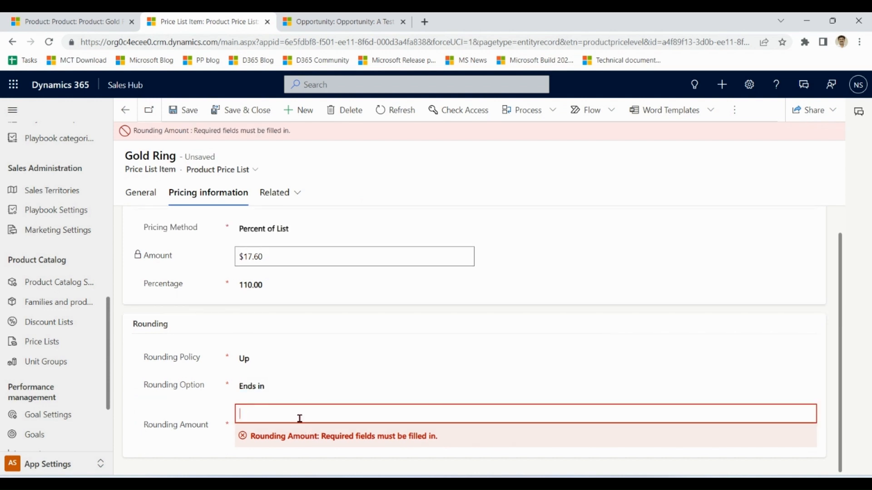
click(187, 110)
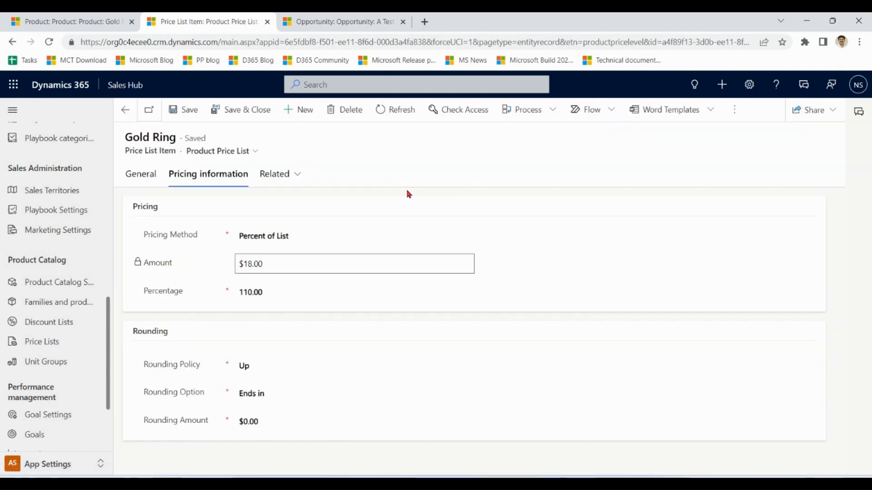
Set the price list item's rounding policy to Down, save it, and refresh the products of the opportunity "A Test Opp".
click(270, 393)
click(265, 369)
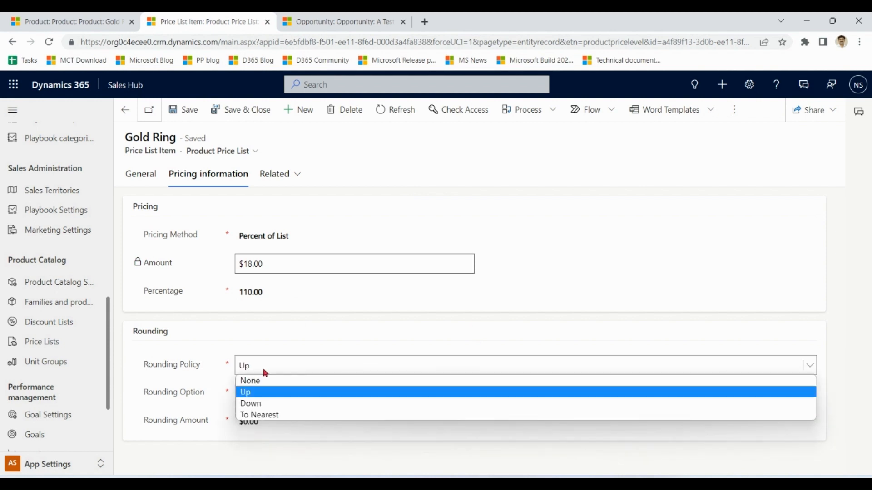
click(267, 404)
click(292, 399)
click(292, 400)
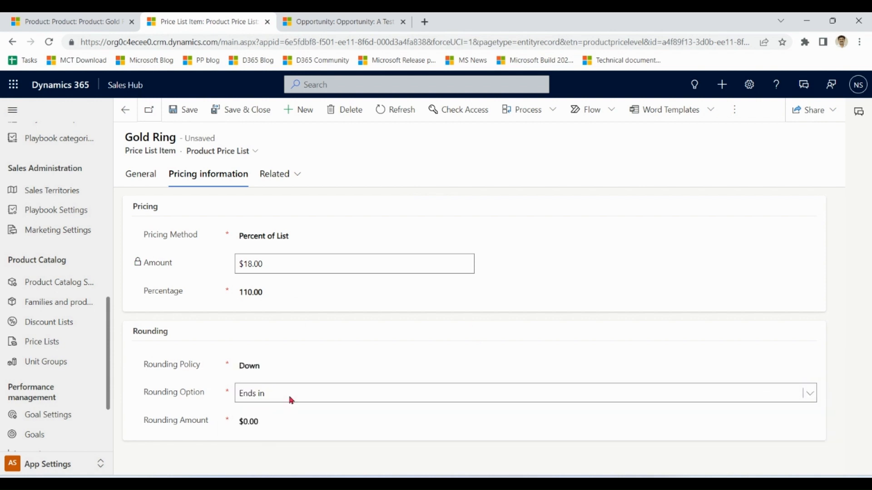
click(191, 120)
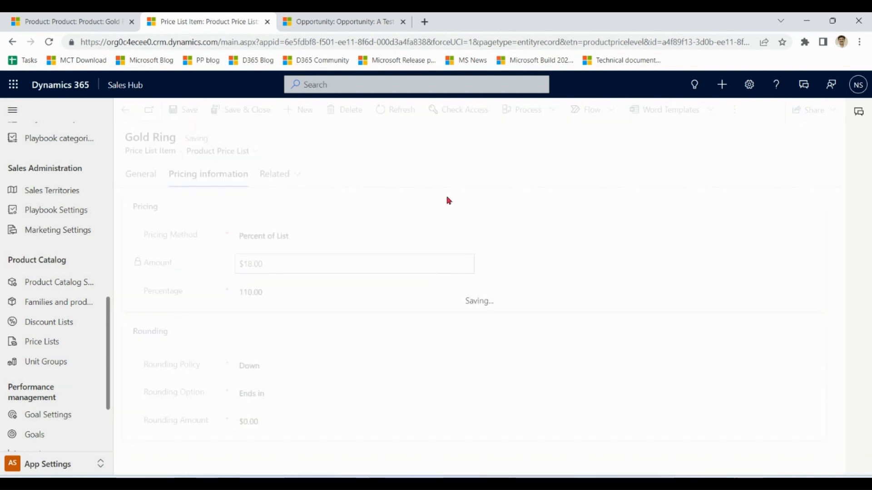
click(340, 21)
click(709, 314)
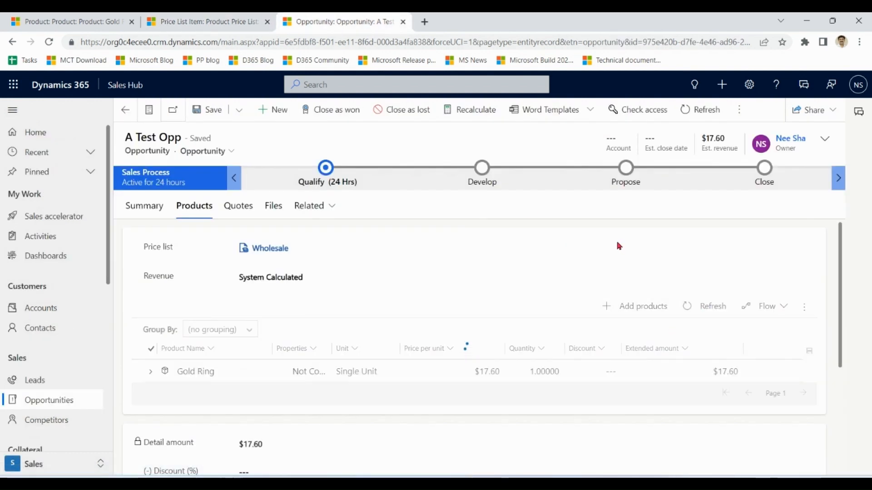
Set the Gold Ring price list item's rounding policy to None and save it.
click(216, 22)
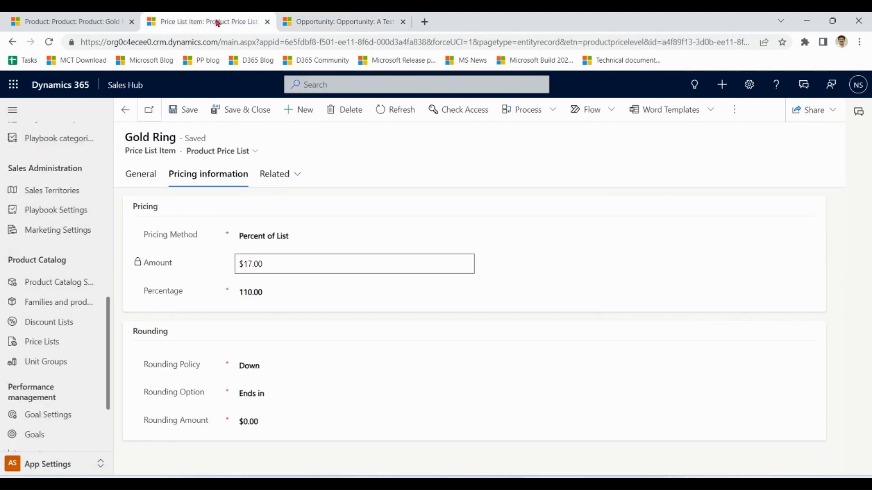
click(284, 368)
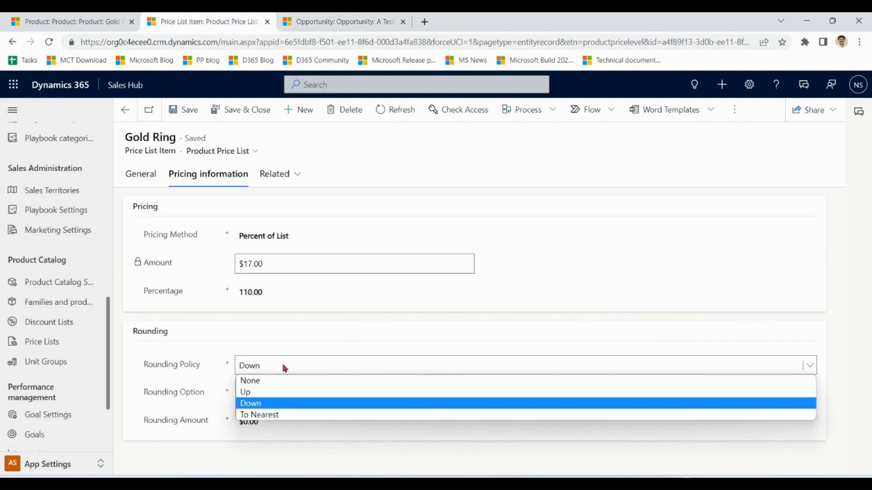
click(274, 381)
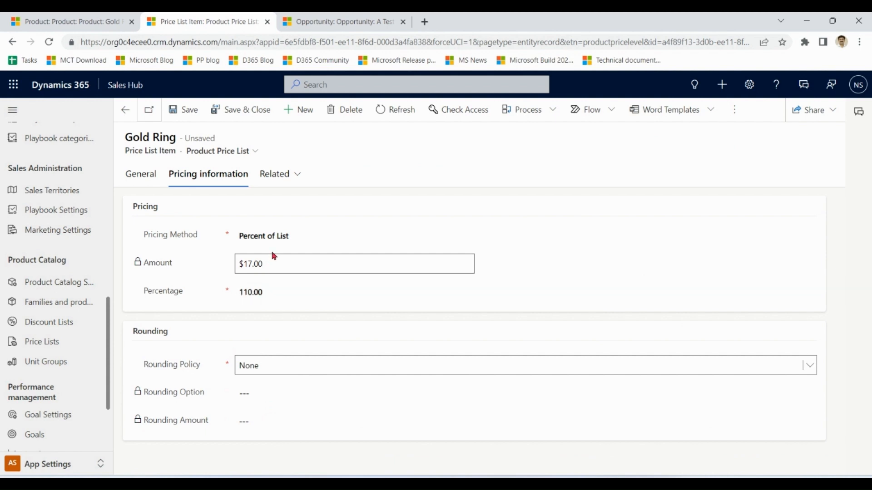
click(194, 120)
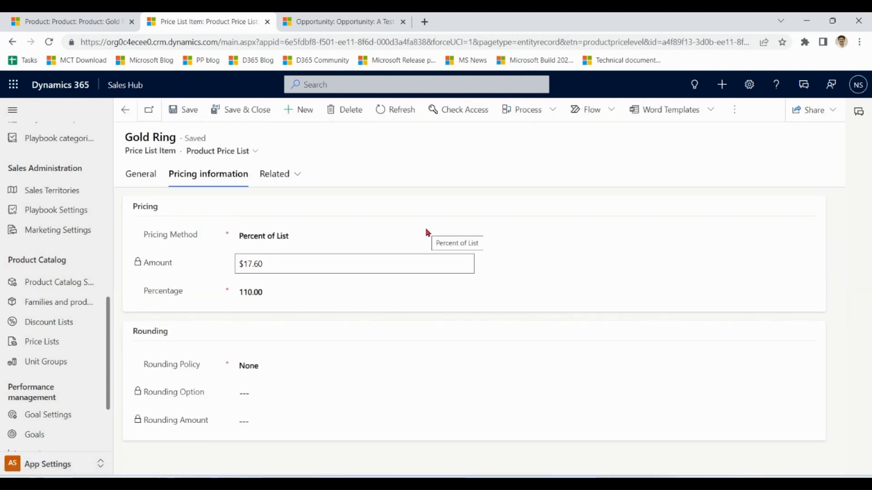
Set the price list item's pricing method to Percent Markup - Current Cost with a percentage of 10, and save it.
click(318, 236)
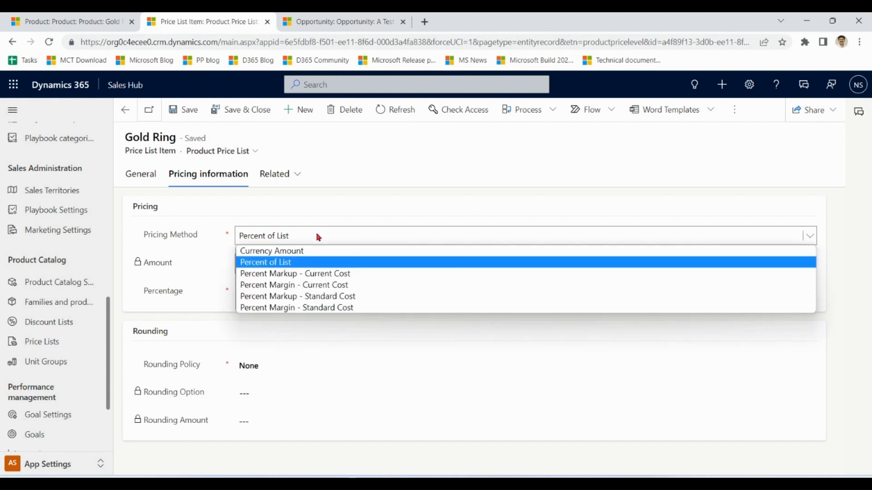
click(344, 273)
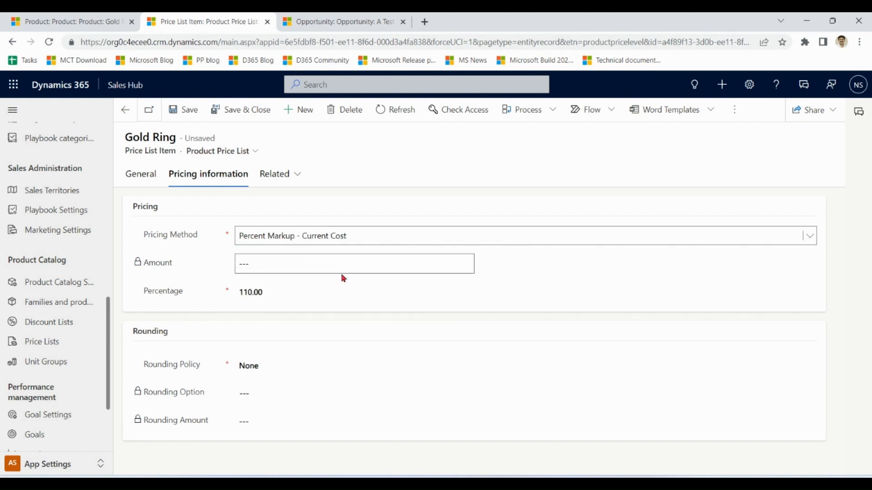
click(285, 290)
drag(285, 289, 236, 290)
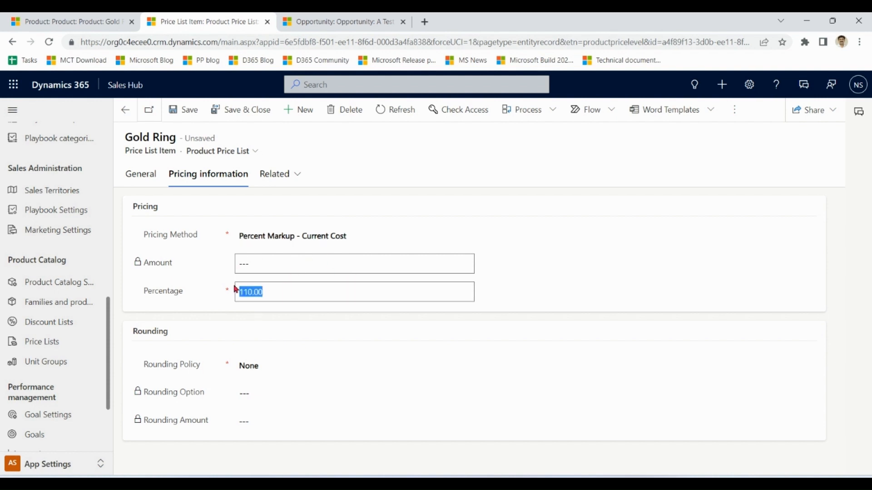
text(10)
click(285, 264)
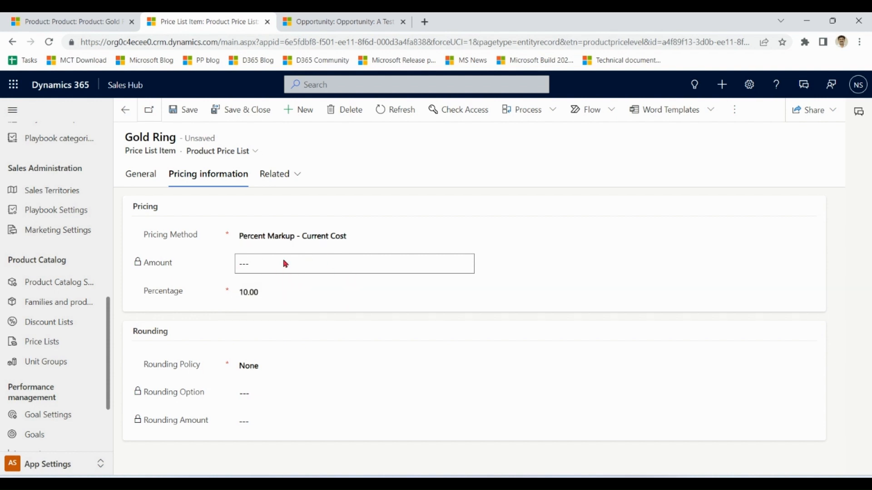
click(188, 112)
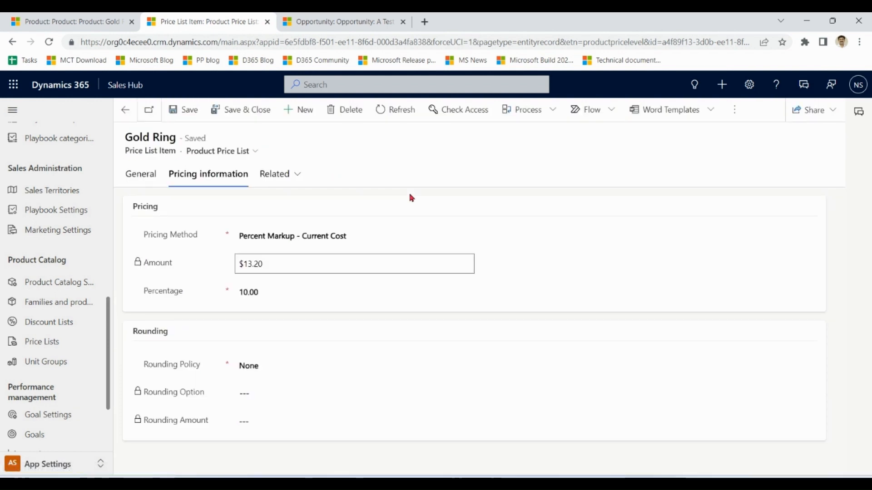
Compare the Gold Ring product's current cost with its price list item's percentage and amount, and recalculate the opportunity "A Test Opp".
click(68, 21)
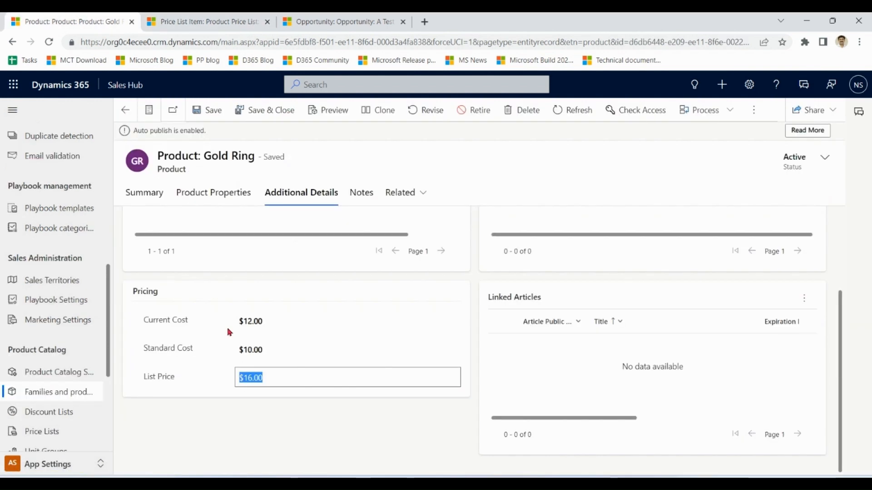
click(276, 324)
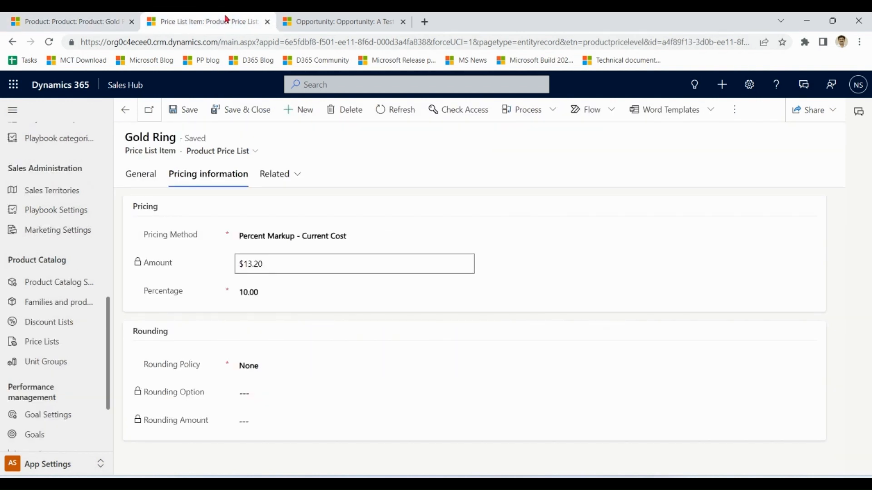
click(205, 22)
drag(279, 292, 236, 293)
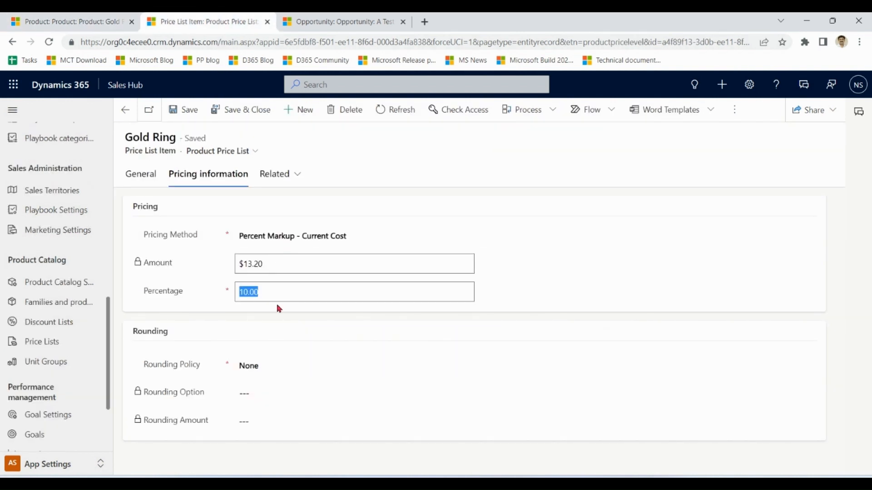
click(284, 262)
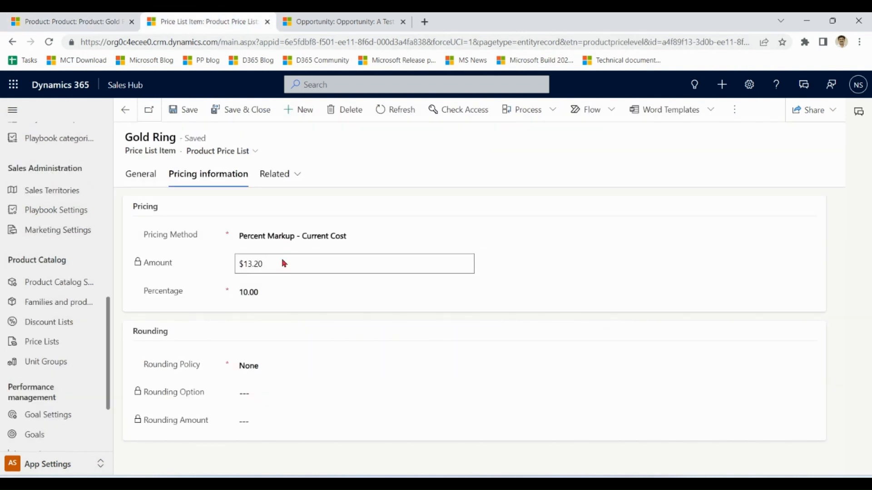
click(324, 22)
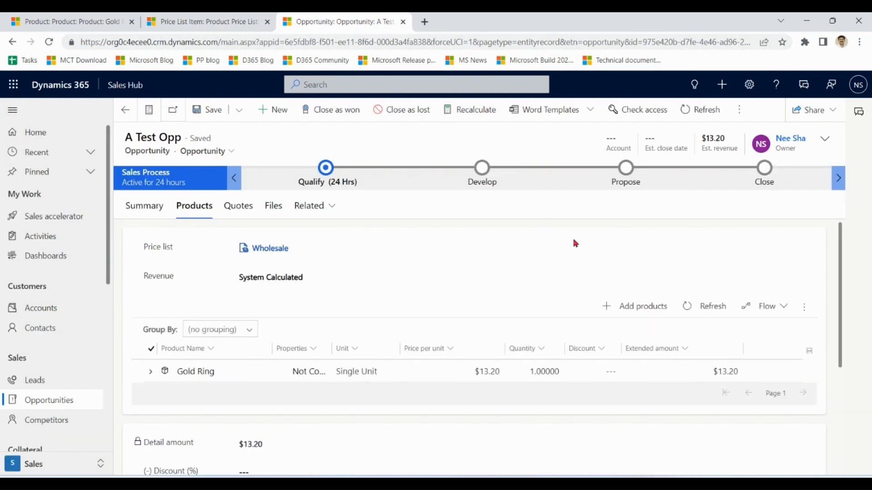
Set the Gold Ring price list item's pricing method to Percent Markup - Standard Cost and save it.
click(209, 25)
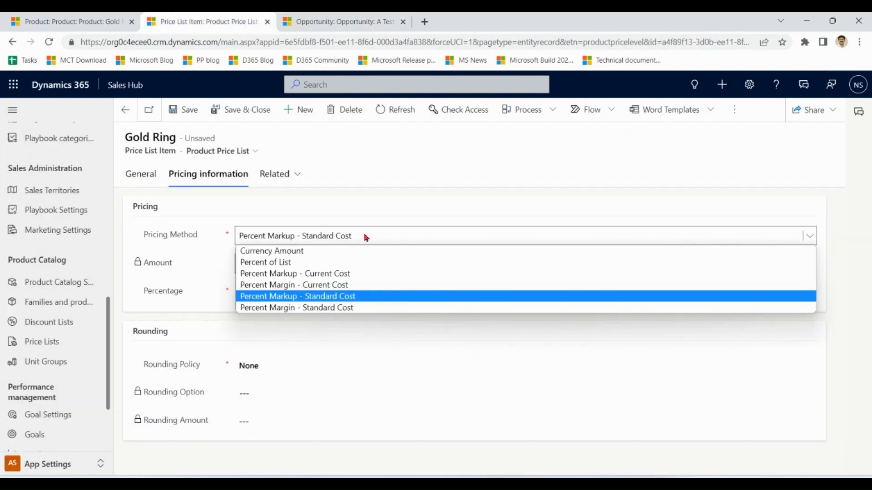
click(366, 237)
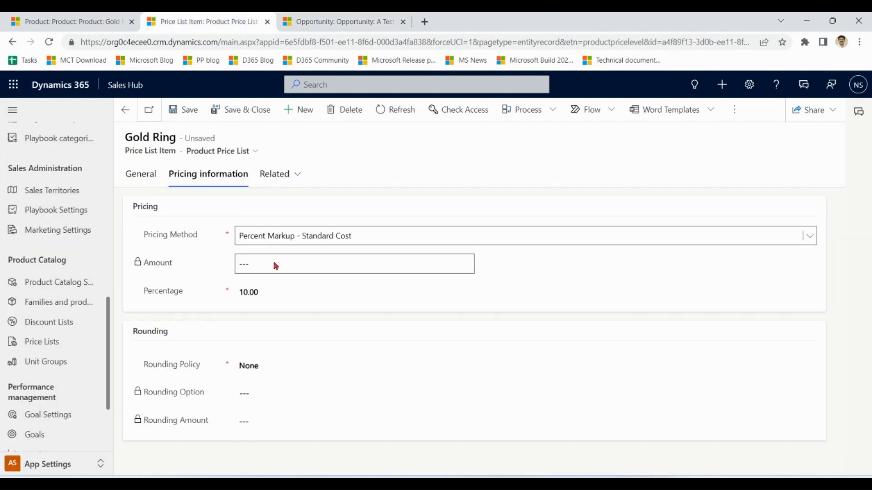
click(191, 114)
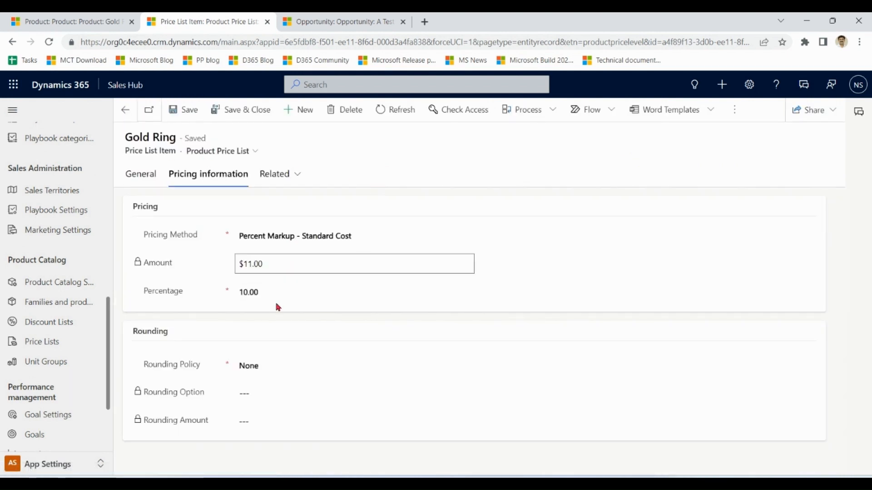
Compare the Gold Ring product's standard cost with the calculated amount on its price list item.
click(99, 28)
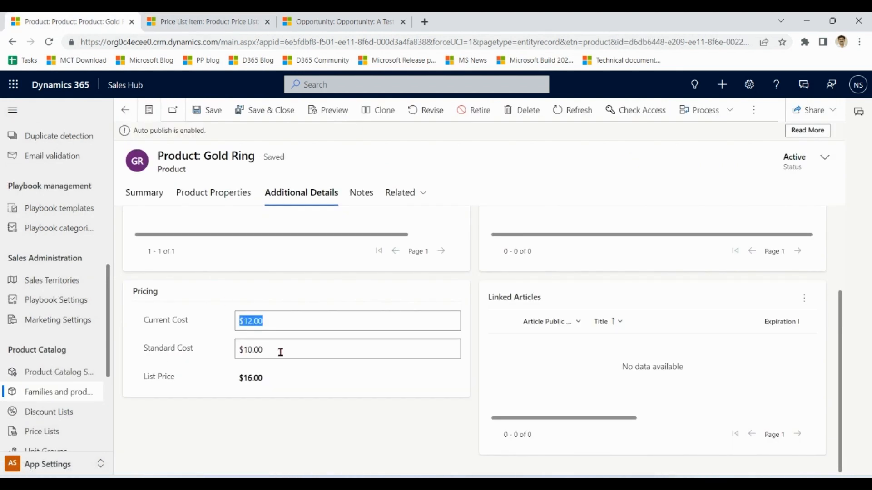
drag(261, 350, 235, 356)
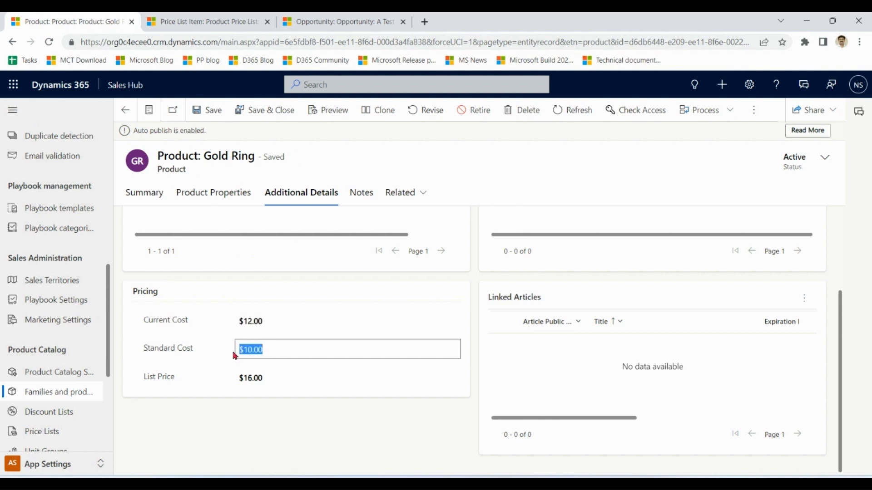
click(236, 22)
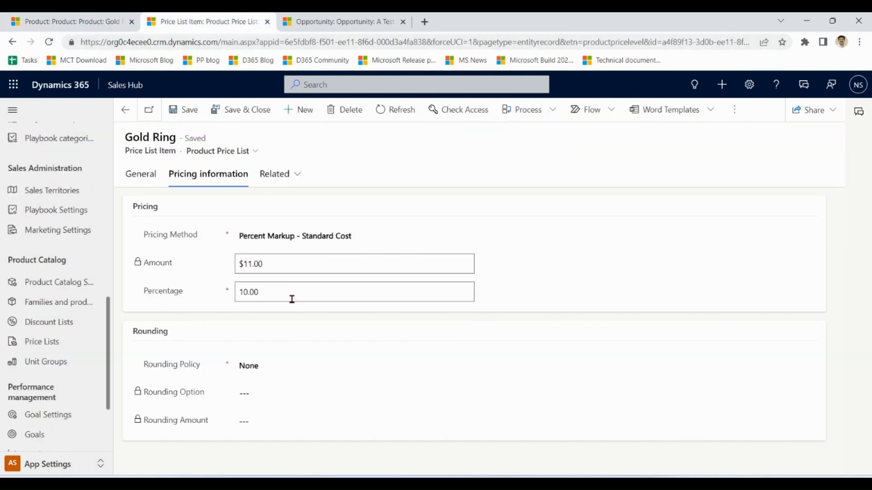
drag(280, 271, 233, 270)
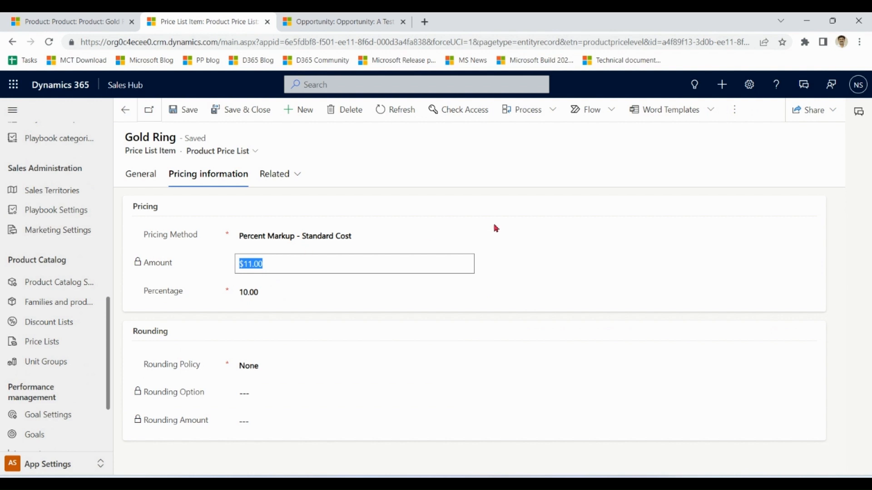
Set the Gold Ring price list item's pricing method to Percent Margin - Current Cost and save it.
click(354, 241)
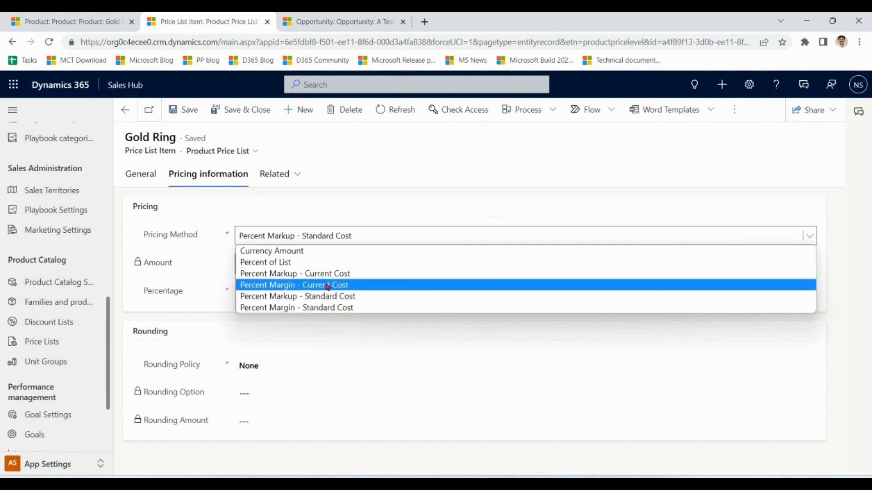
click(342, 286)
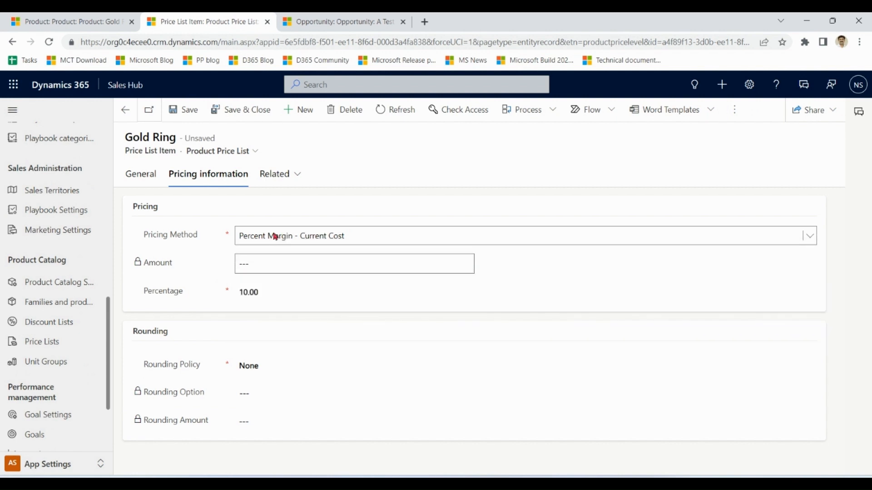
click(191, 113)
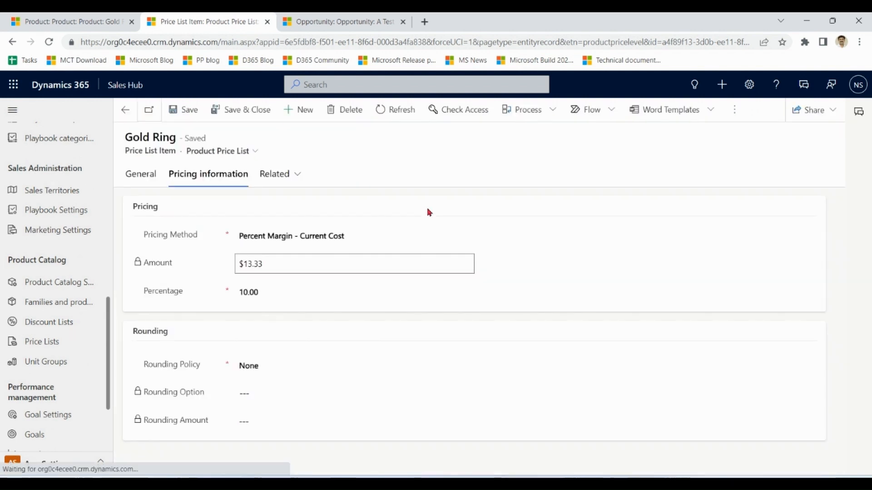
Compare the price list item's calculated amount with the current cost on the Gold Ring product.
drag(294, 271, 237, 271)
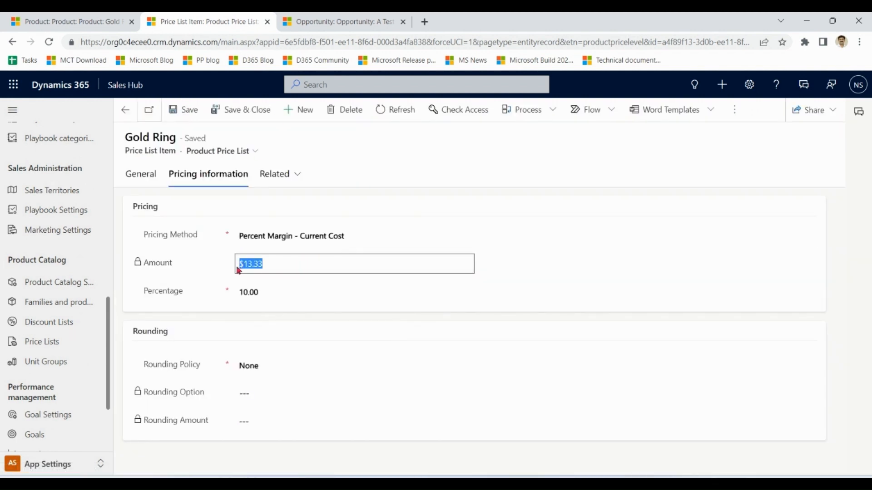
click(289, 268)
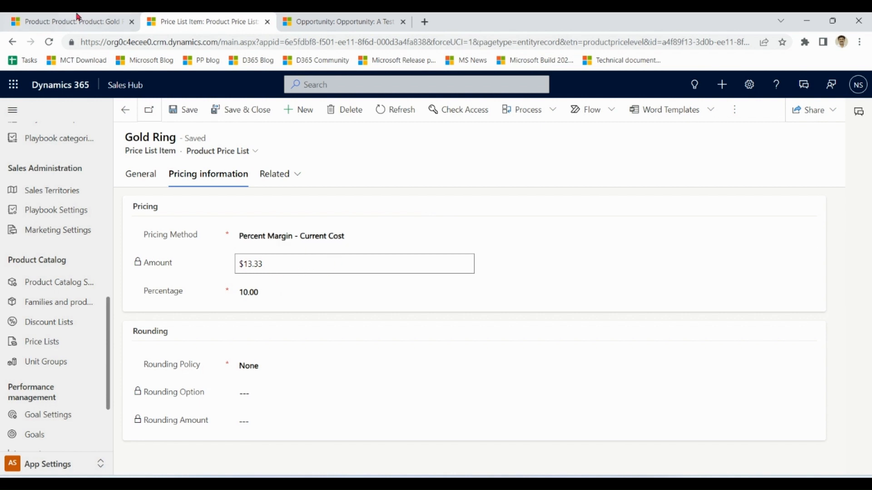
click(59, 20)
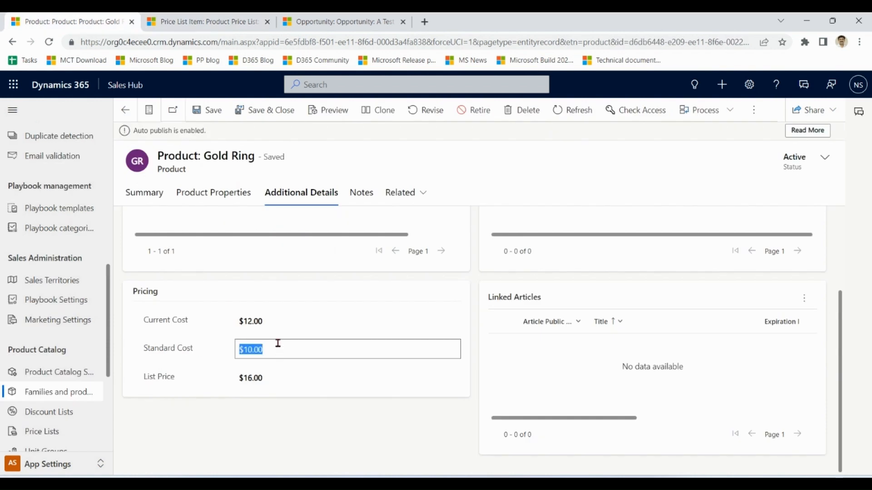
click(278, 322)
click(205, 22)
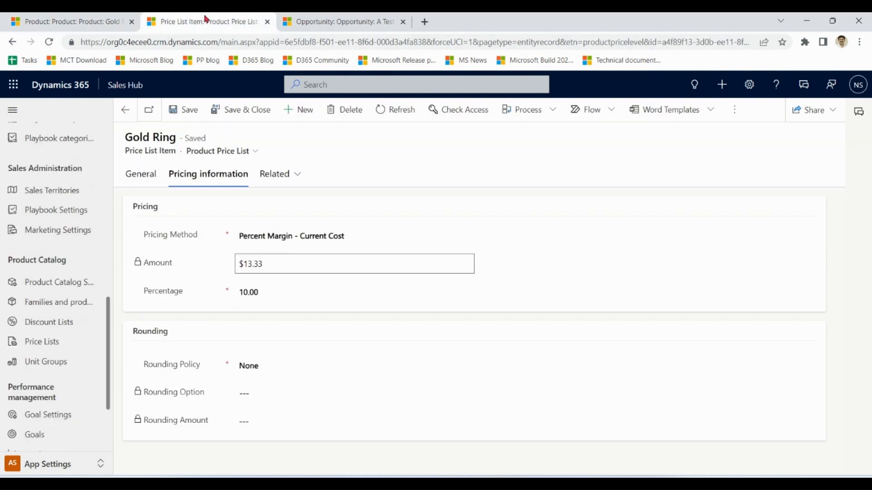
Change the Gold Ring price list item's pricing method to Percent Margin - Standard Cost and save the record.
click(285, 238)
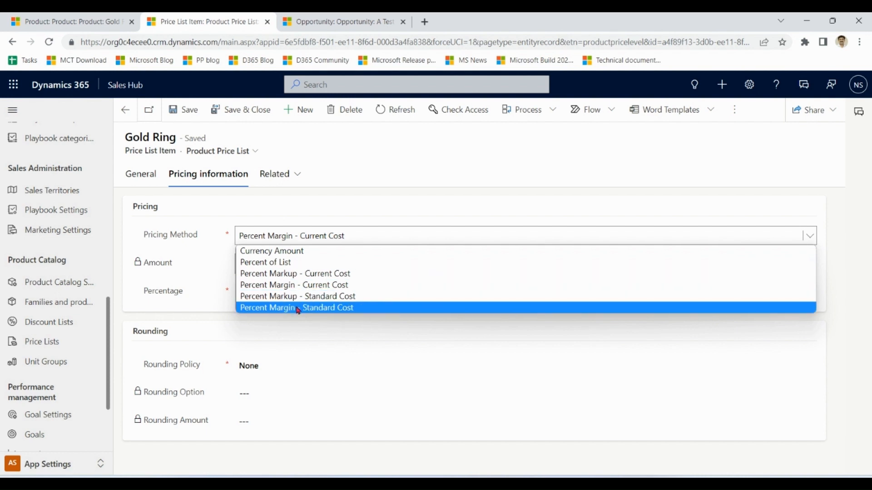
click(298, 309)
click(183, 109)
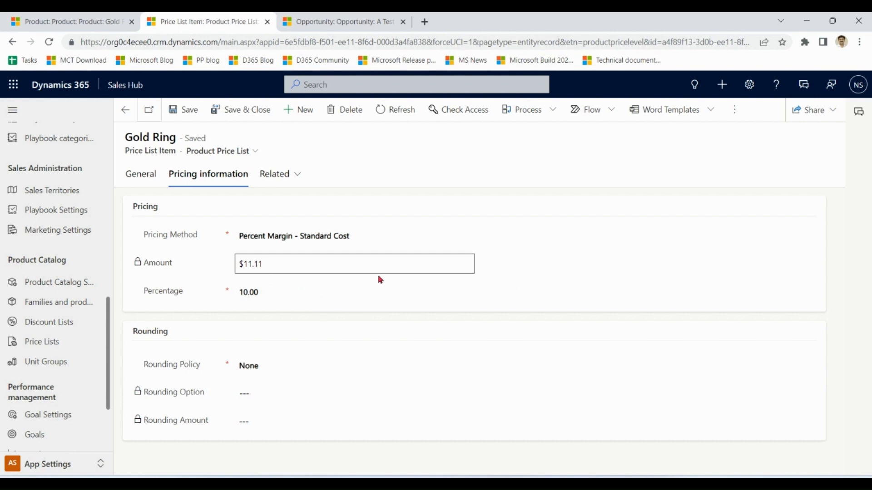
Check the price list item's amount against the standard cost on the Gold Ring product.
drag(315, 263, 235, 270)
click(67, 18)
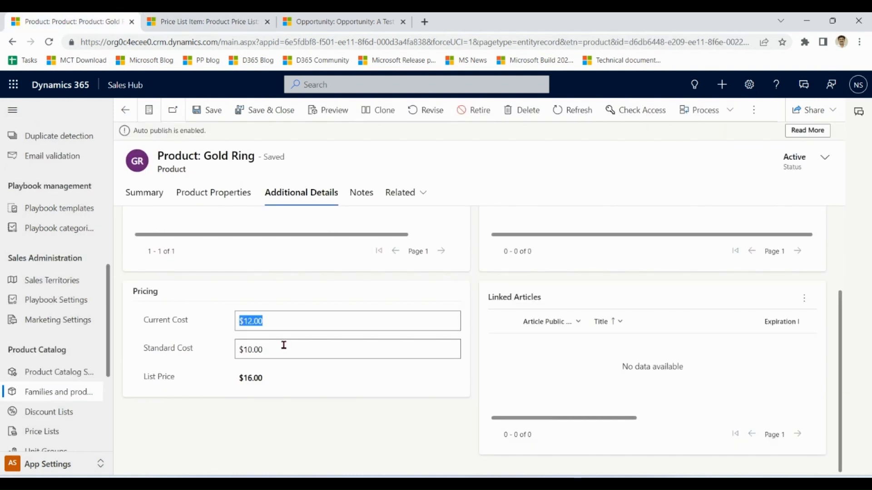
drag(283, 347, 215, 351)
click(225, 18)
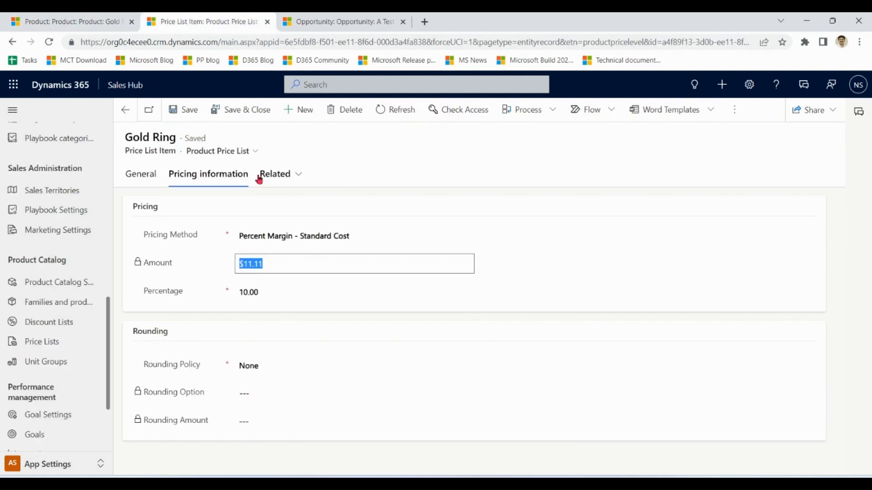
Save and close the Gold Ring price list item, and recalculate the opportunity "A Test Opp".
click(242, 111)
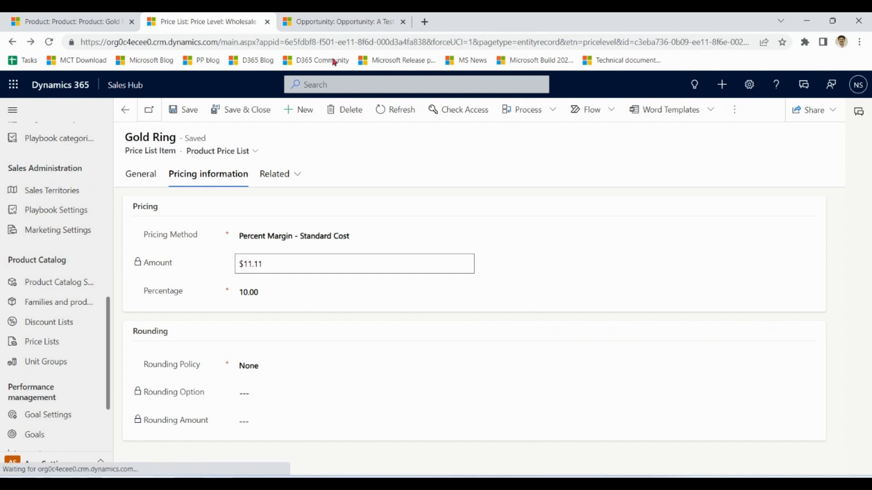
click(350, 20)
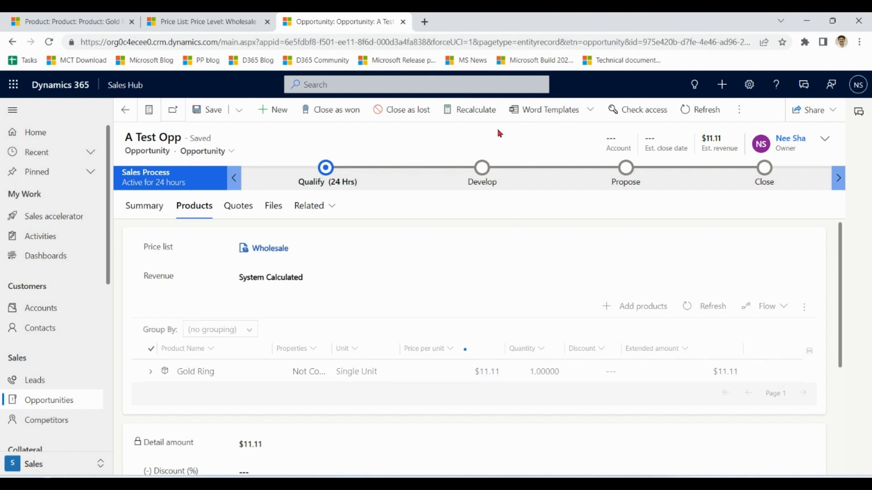
Reopen the Gold Ring item from the Wholesale price list and view its pricing information.
click(193, 22)
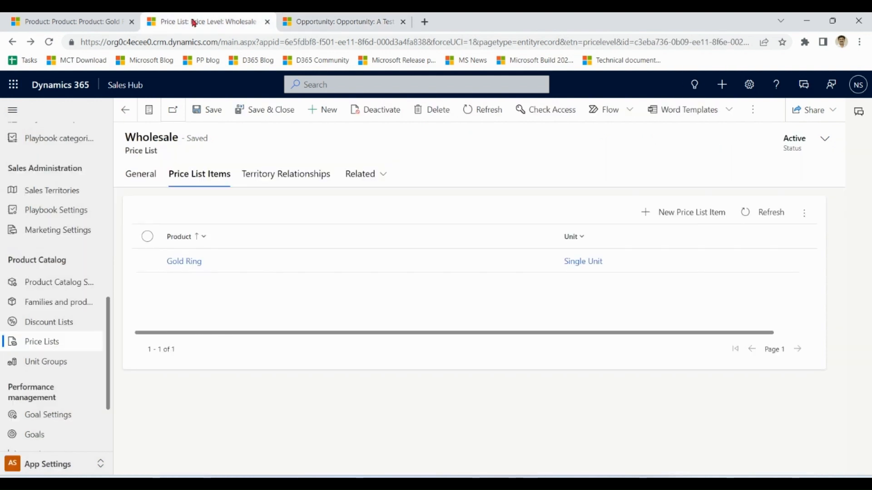
double_click(268, 268)
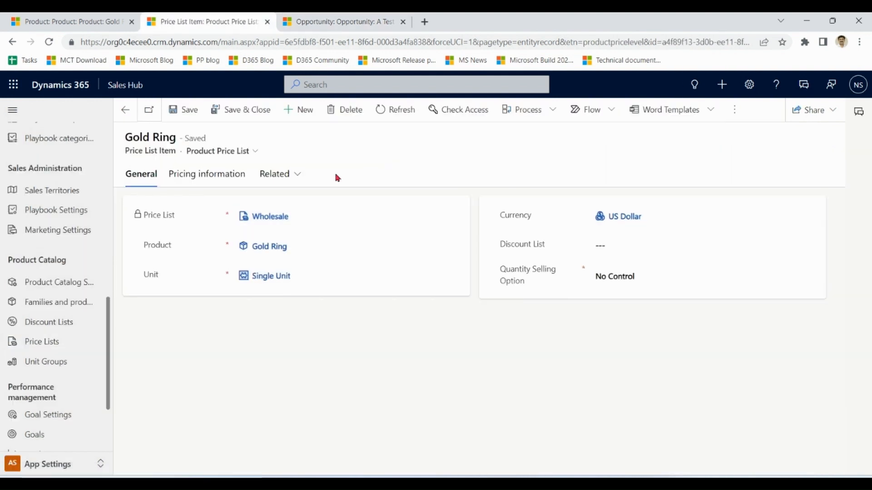
click(229, 177)
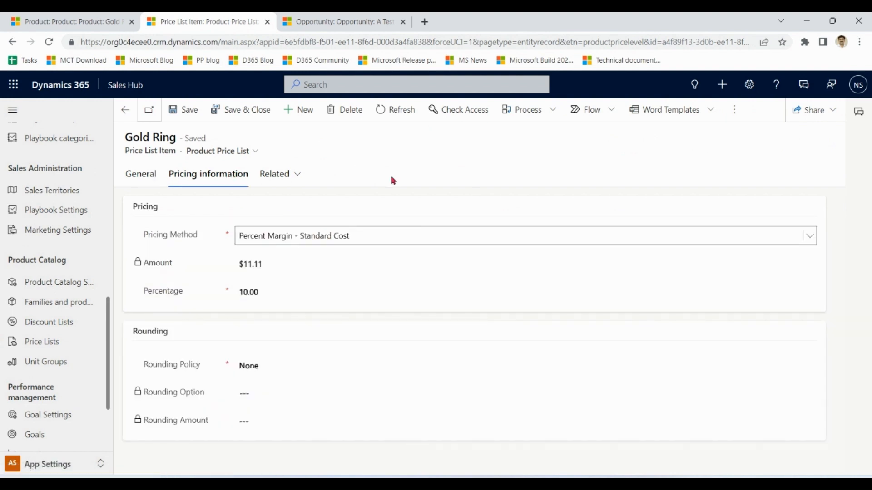
click(393, 239)
click(393, 239)
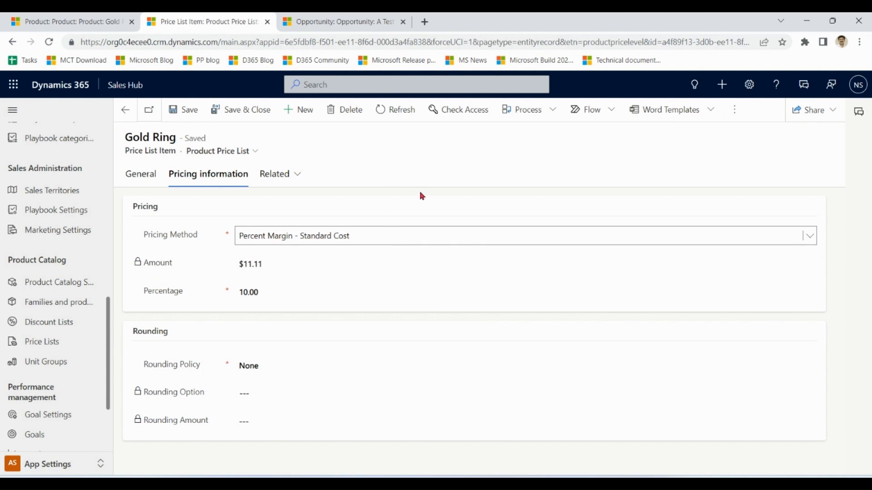